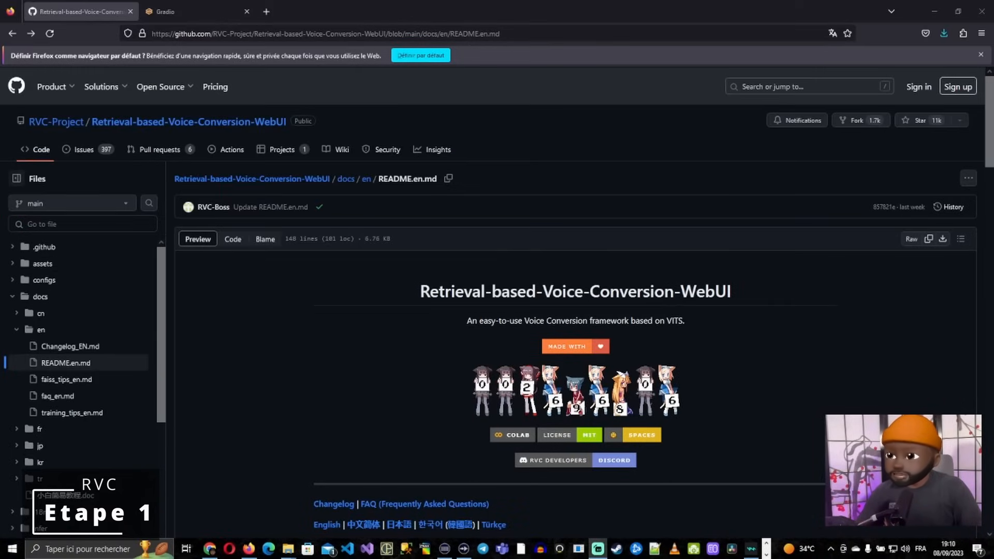
Open the Huggingface space linked in the README's "Preparation of other Pre-models" section.
{"action": "scroll", "coordinate": [415, 353], "scroll_direction": "down", "scroll_amount": 15}
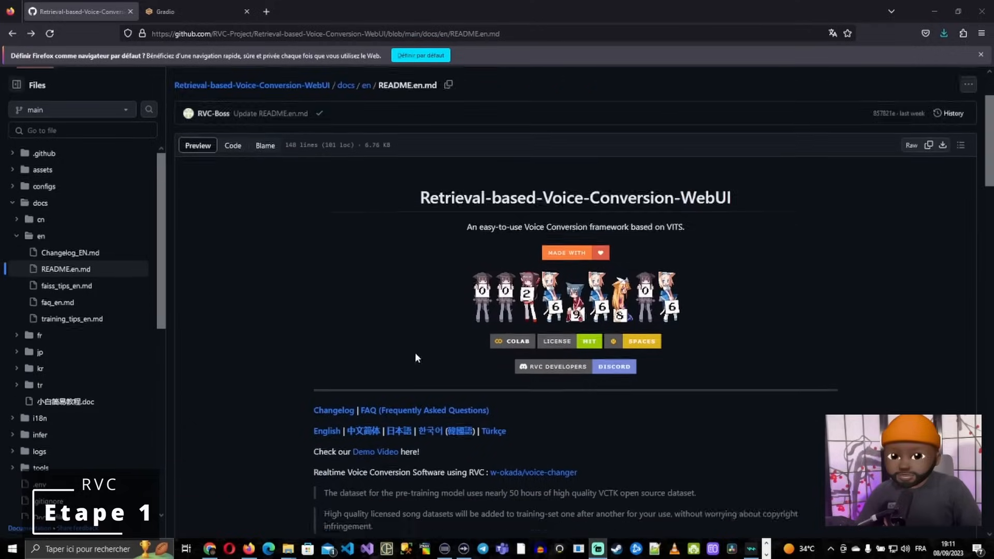
{"action": "scroll", "coordinate": [415, 357], "scroll_direction": "down", "scroll_amount": 5}
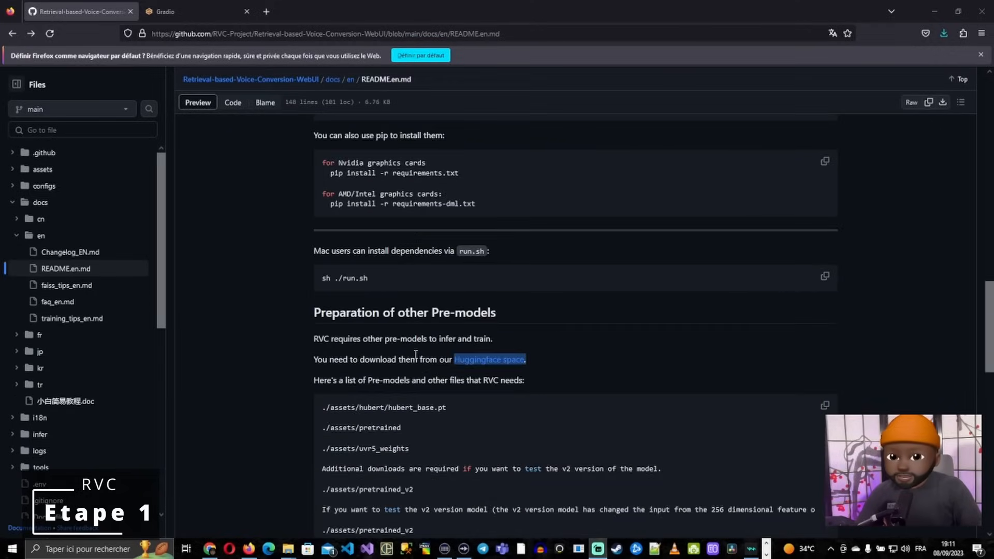
{"action": "scroll", "coordinate": [415, 355], "scroll_direction": "down", "scroll_amount": 2}
{"action": "left_click", "coordinate": [334, 224]}
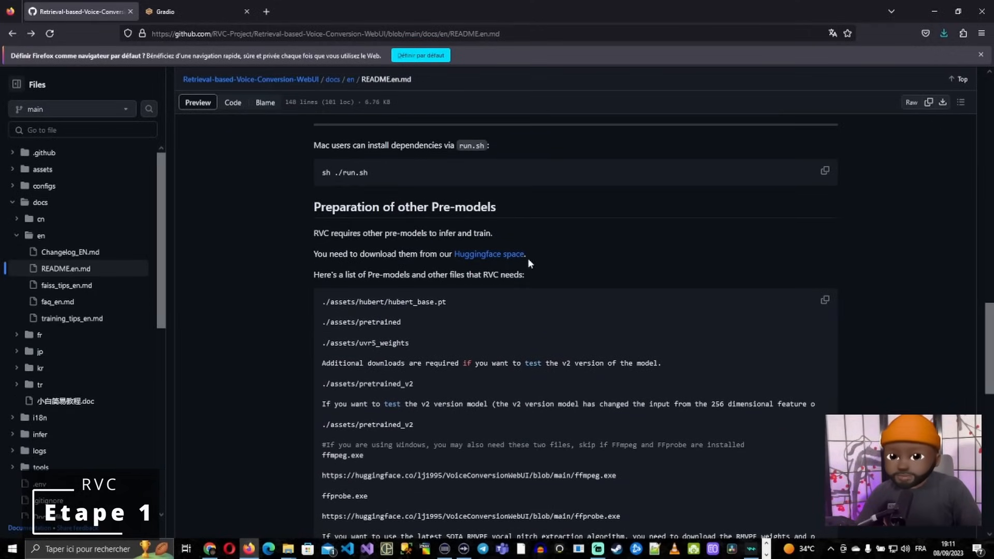
{"action": "left_click_drag", "start_coordinate": [537, 259], "coordinate": [454, 255]}
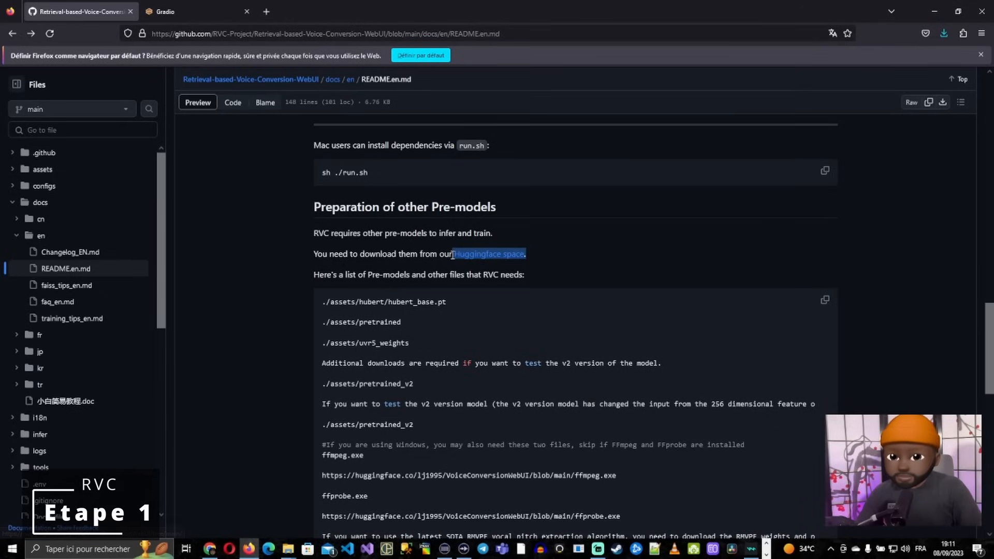
{"action": "left_click", "coordinate": [491, 255]}
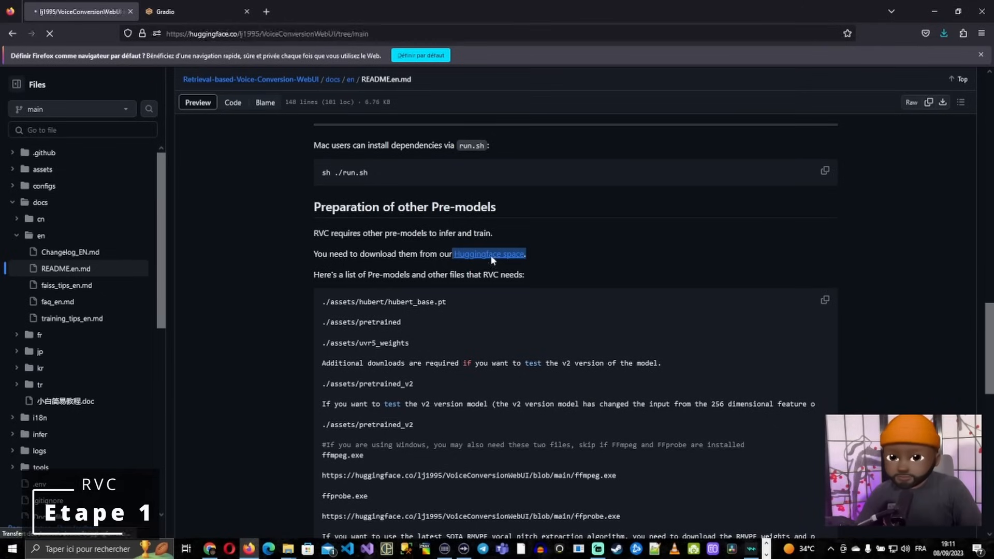
Download RVC-beta.7z from the VoiceConversionWebUI repository and dismiss the download list.
{"action": "scroll", "coordinate": [273, 337], "scroll_direction": "down", "scroll_amount": 5}
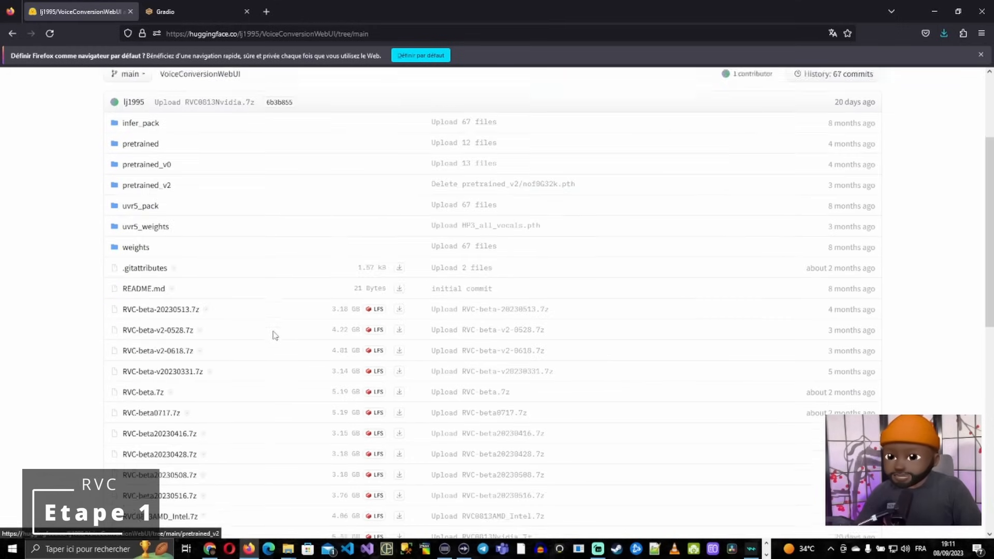
{"action": "scroll", "coordinate": [274, 335], "scroll_direction": "down", "scroll_amount": 1}
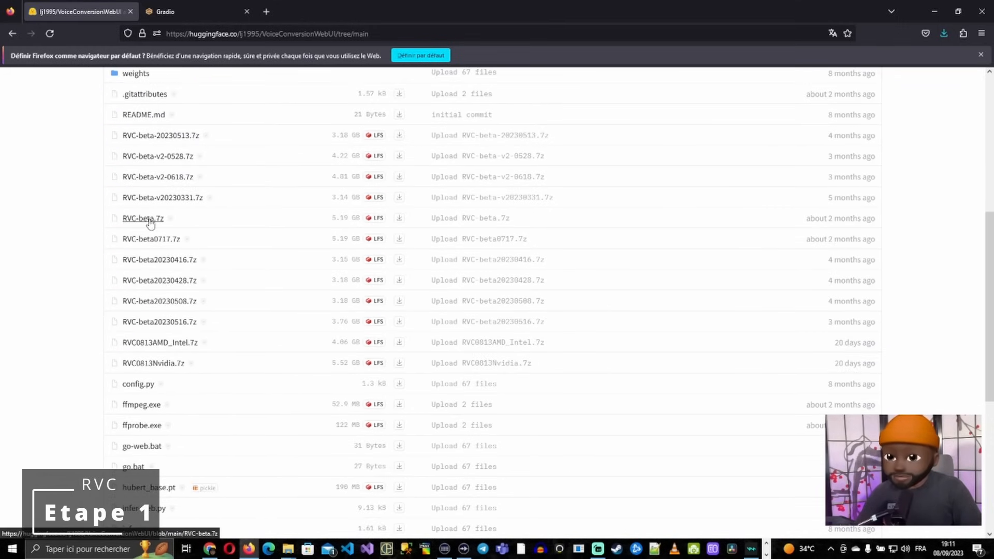
{"action": "left_click", "coordinate": [400, 220]}
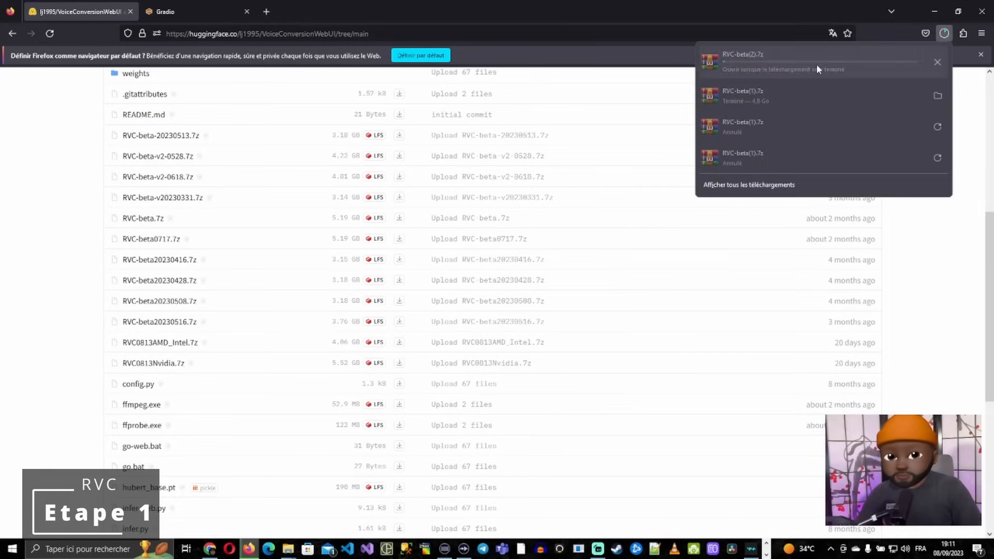
{"action": "left_click", "coordinate": [625, 20]}
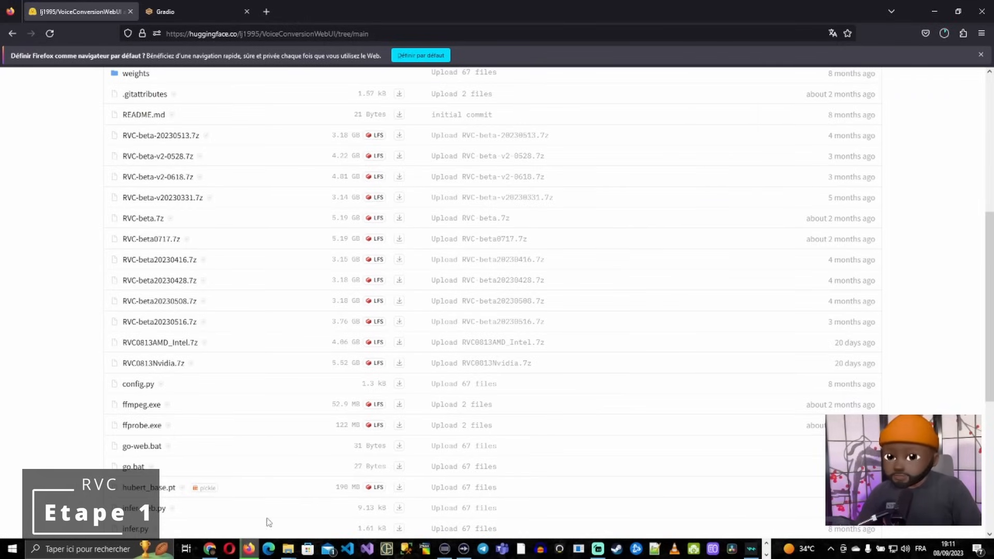
Switch to File Explorer, open the RVC-beta0717 folder inside RVC-beta and run the go-web batch file.
{"action": "mouse_move", "coordinate": [293, 555]}
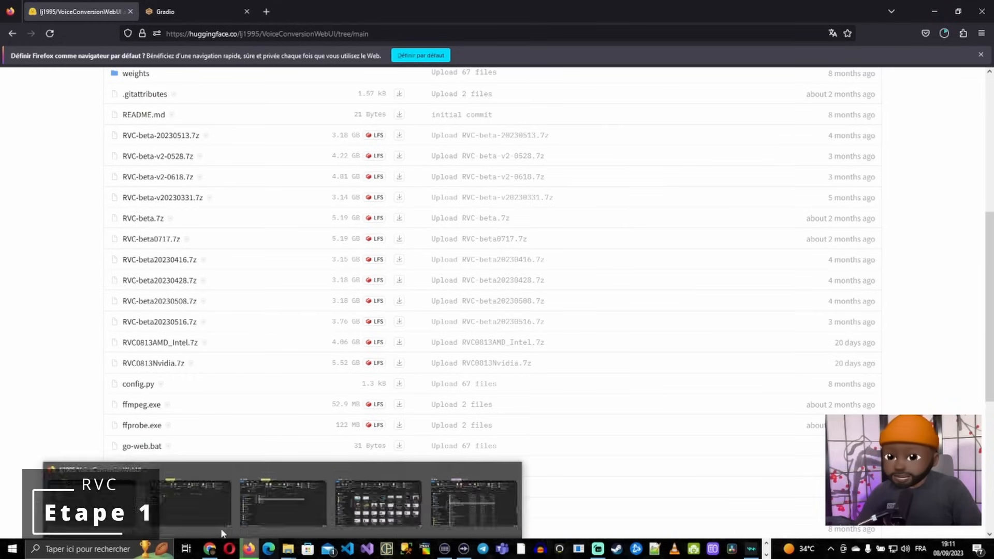
{"action": "left_click", "coordinate": [248, 499]}
{"action": "left_click", "coordinate": [444, 366]}
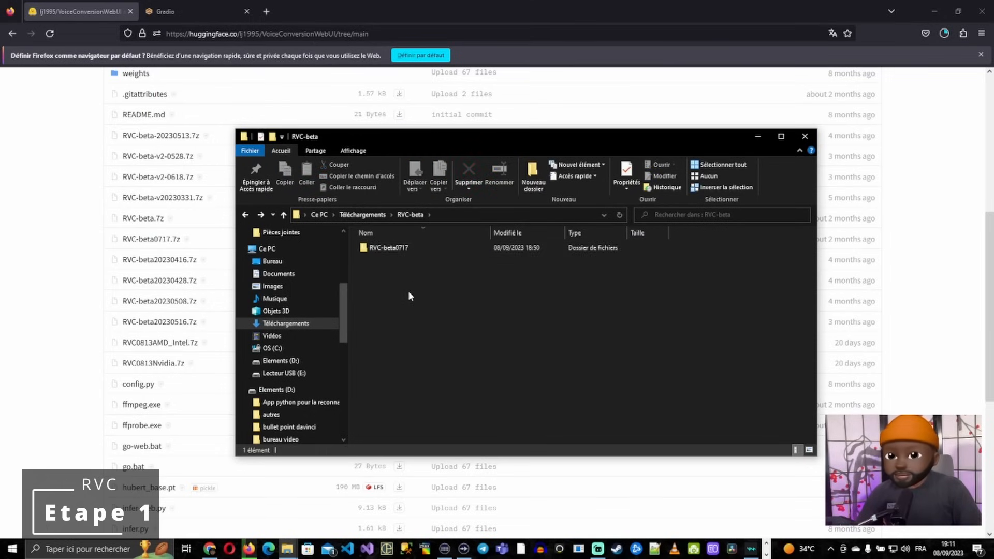
{"action": "double_click", "coordinate": [399, 247]}
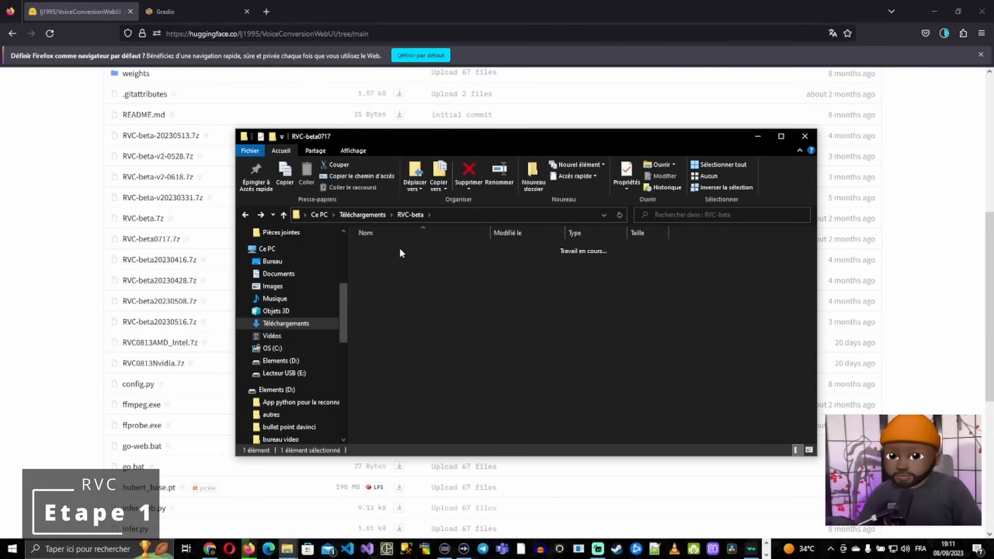
{"action": "scroll", "coordinate": [409, 342], "scroll_direction": "down", "scroll_amount": 4}
{"action": "scroll", "coordinate": [410, 353], "scroll_direction": "down", "scroll_amount": 2}
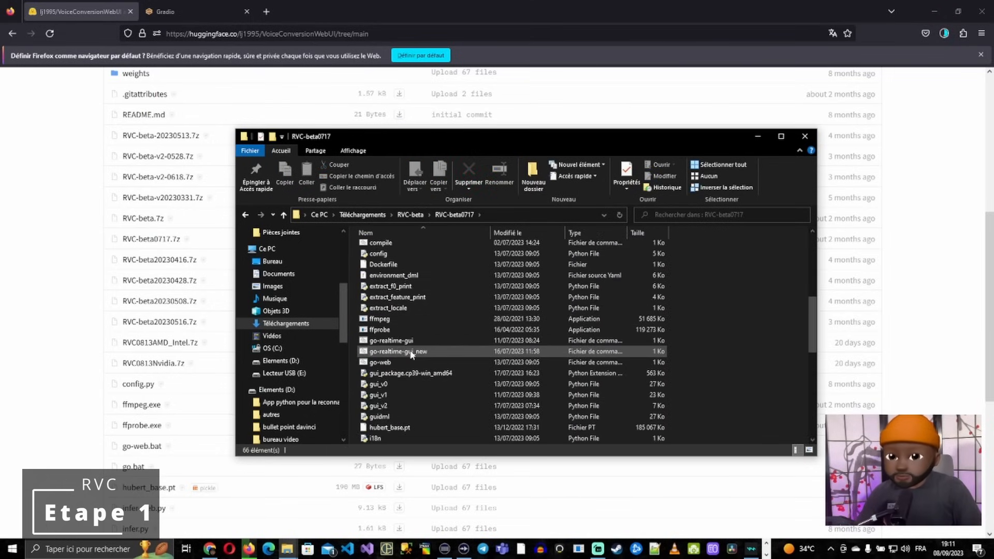
{"action": "left_click", "coordinate": [395, 368]}
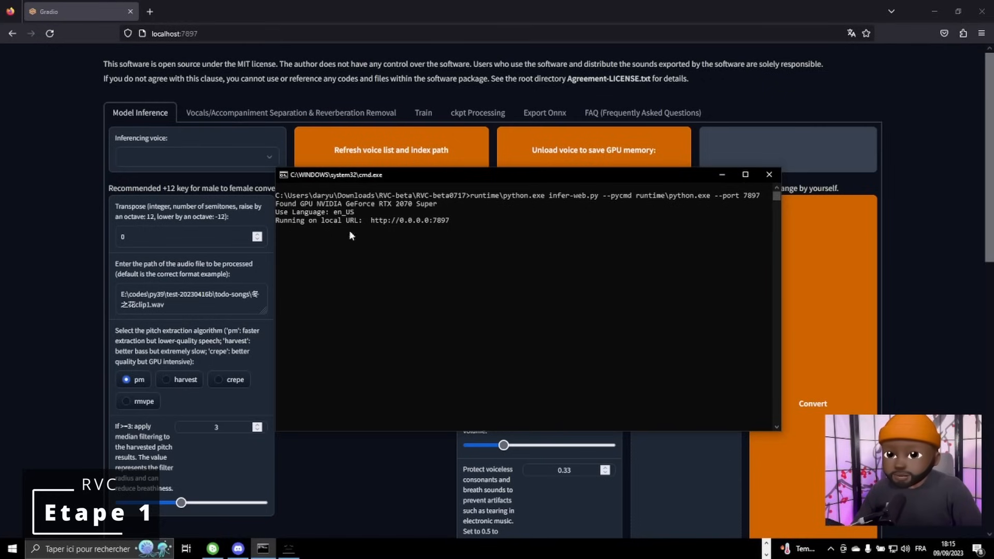
Switch to Discord, search AI Hub's voice-models channel for "squeez" and open the Squeezie (French Youtuber) RVCv2 400 Epochs post.
{"action": "key", "text": "alt+Tab"}
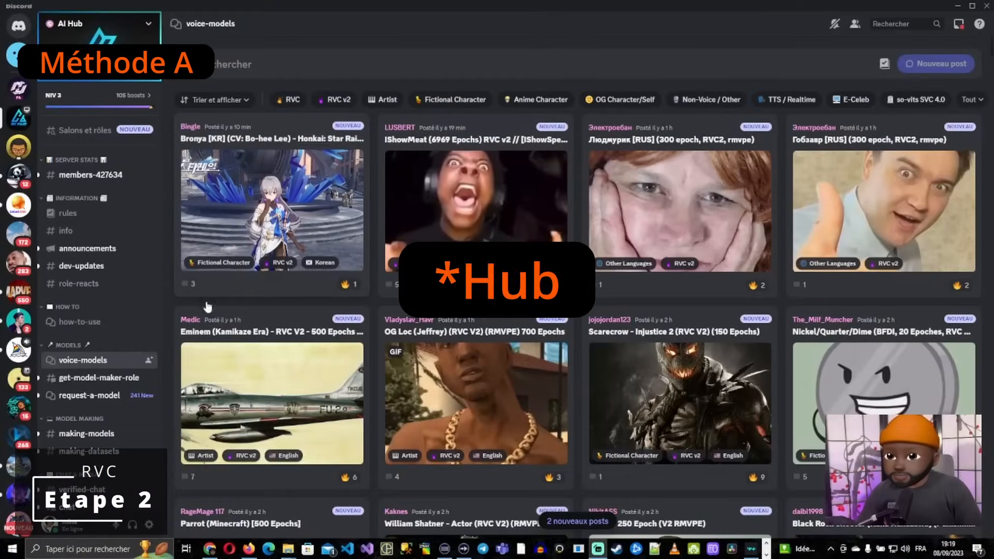
{"action": "mouse_move", "coordinate": [81, 362]}
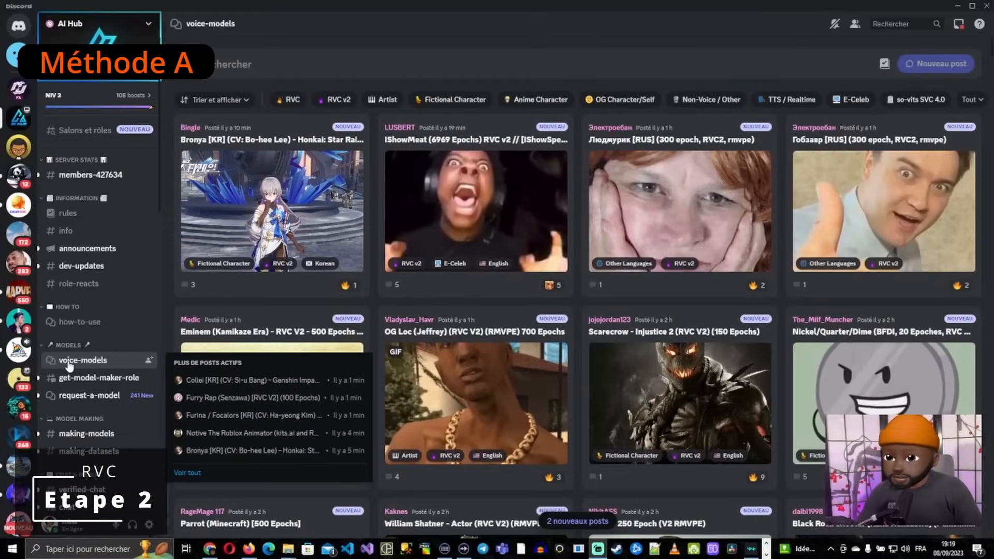
{"action": "left_click", "coordinate": [248, 65]}
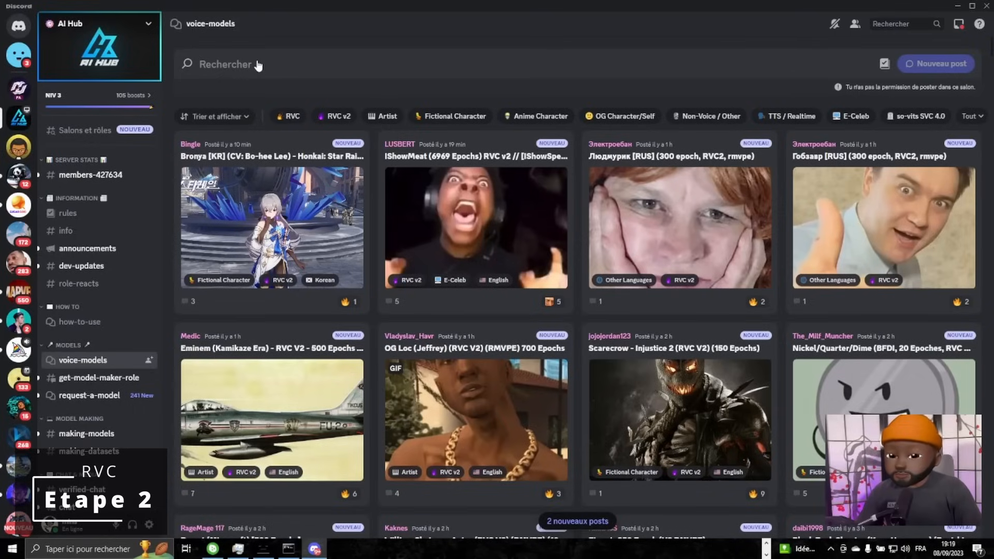
{"action": "type", "text": "squ"}
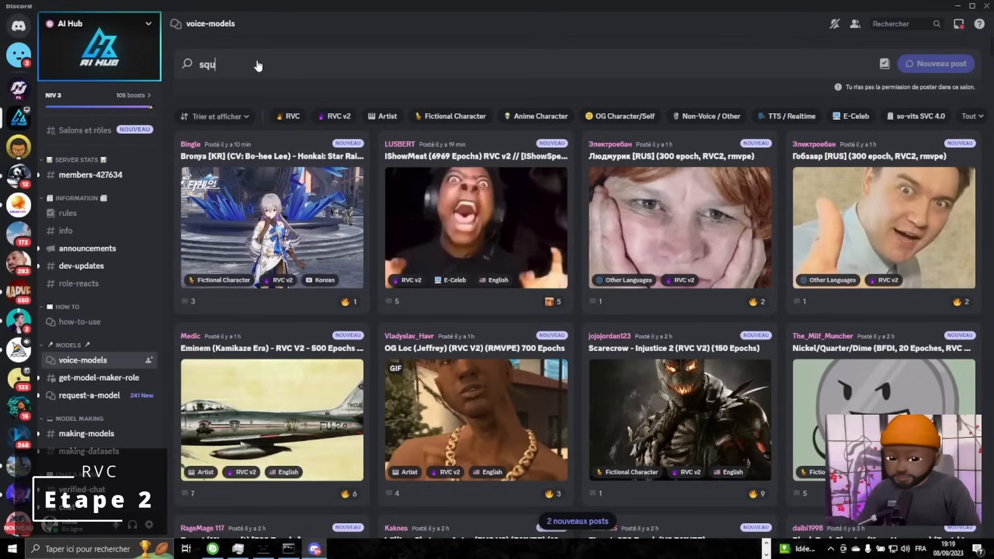
{"action": "type", "text": "eez"}
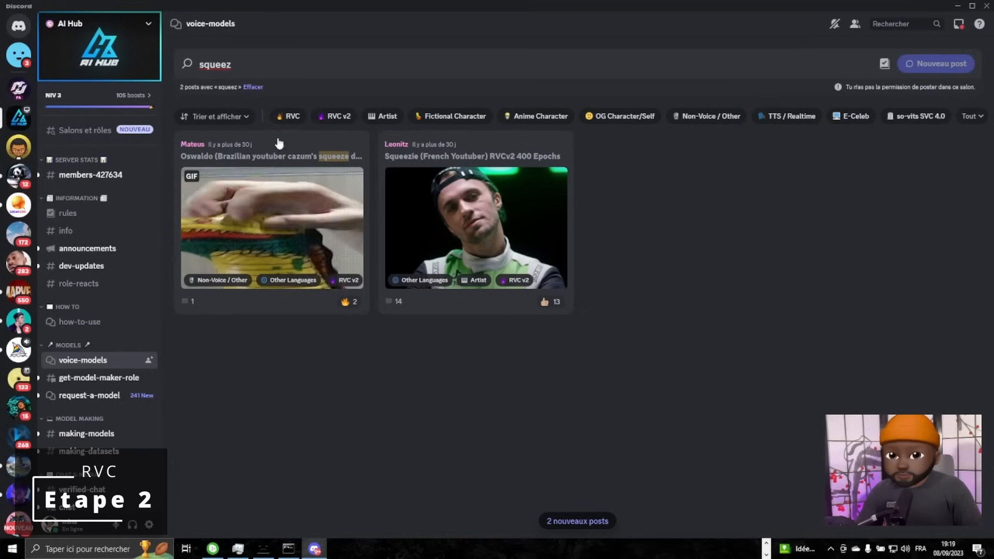
{"action": "left_click", "coordinate": [476, 227]}
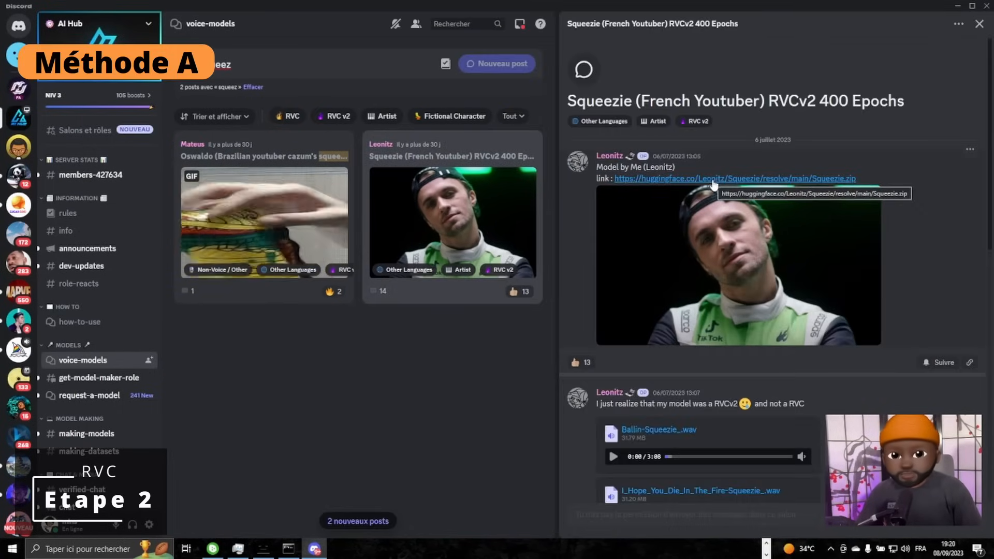
Look over the post's audio samples and download the linked Squeezie.zip model, accepting the download warning.
{"action": "scroll", "coordinate": [690, 284], "scroll_direction": "down", "scroll_amount": 3}
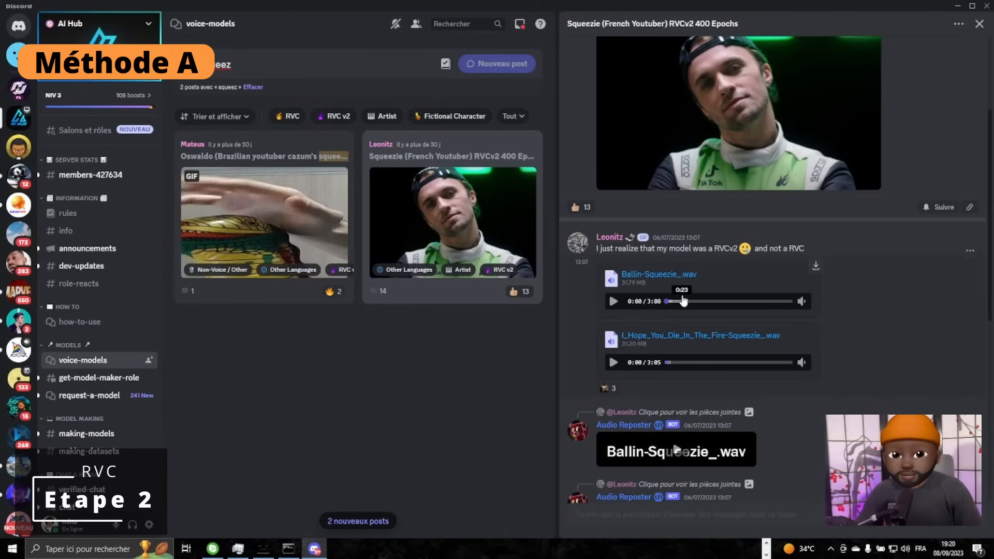
{"action": "scroll", "coordinate": [815, 179], "scroll_direction": "up", "scroll_amount": 3}
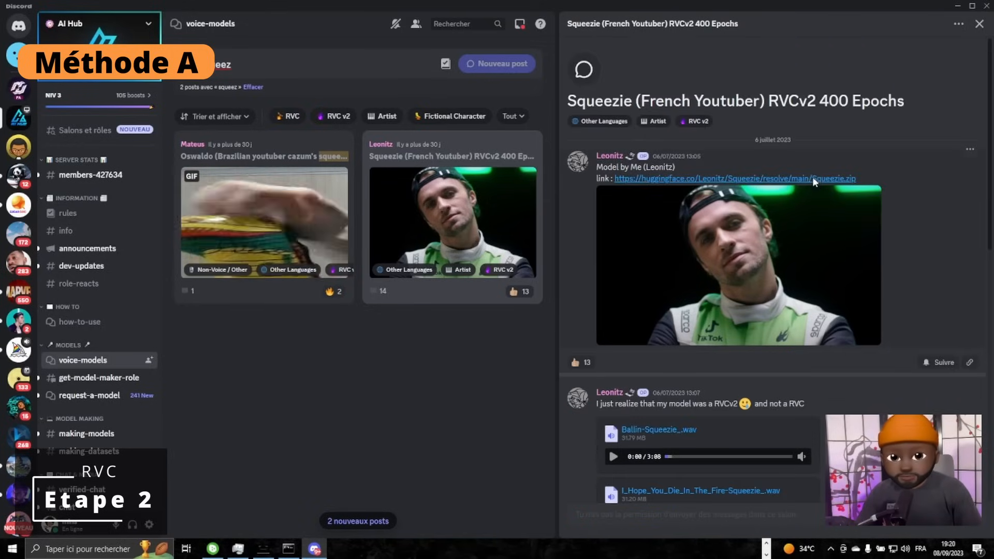
{"action": "left_click", "coordinate": [814, 179]}
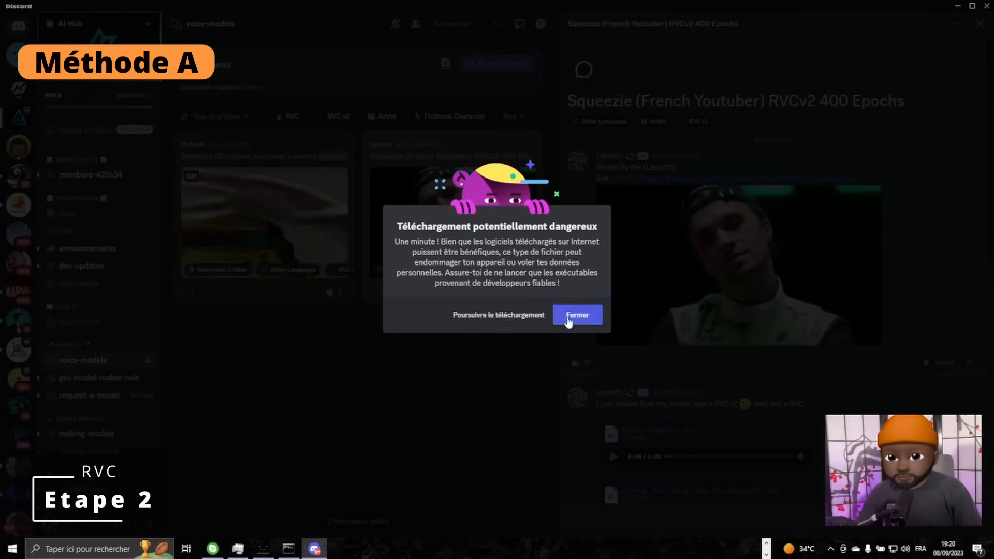
{"action": "left_click", "coordinate": [515, 315]}
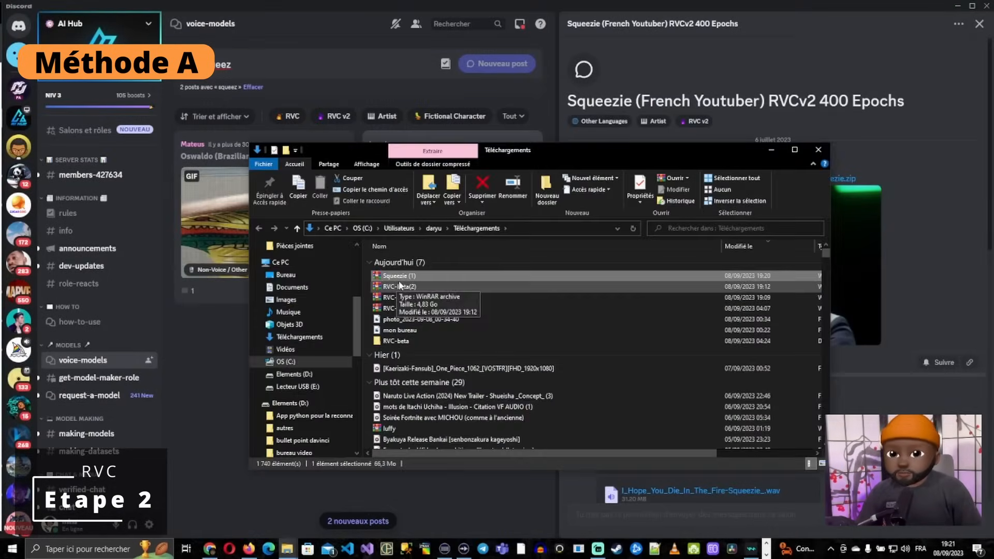
Extract the Squeezie (1) archive in Téléchargements into its own folder and open that folder.
{"action": "right_click", "coordinate": [405, 277]}
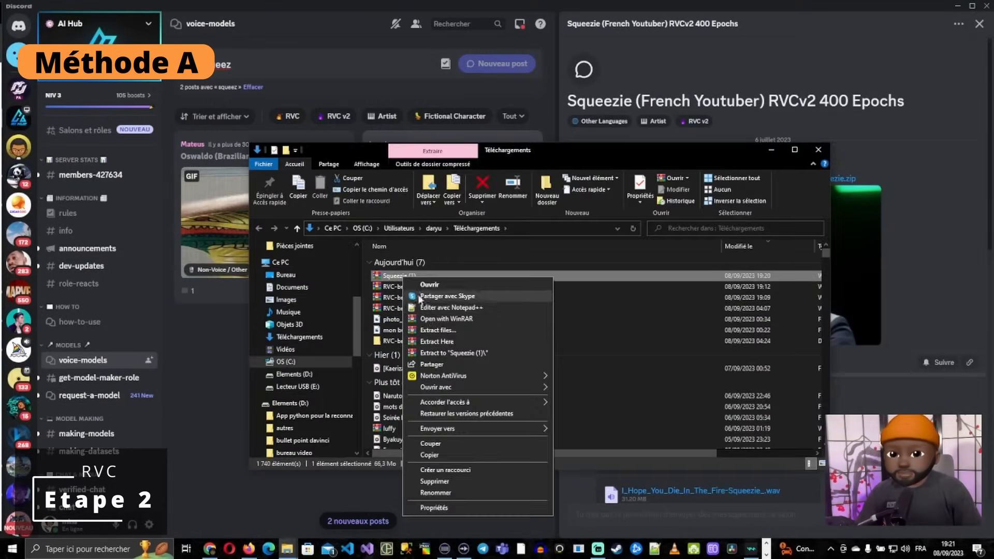
{"action": "left_click", "coordinate": [438, 354]}
{"action": "left_click", "coordinate": [404, 342]}
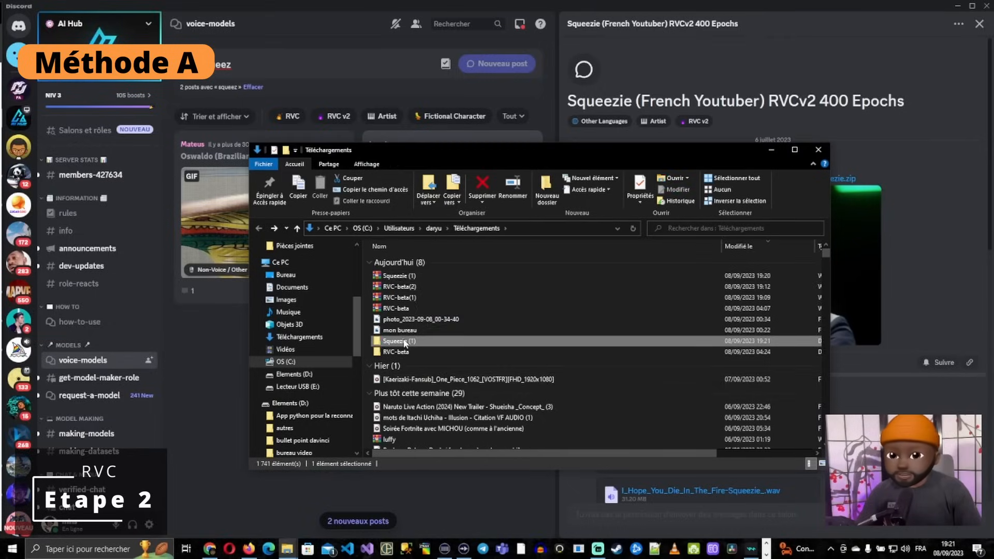
{"action": "double_click", "coordinate": [405, 341]}
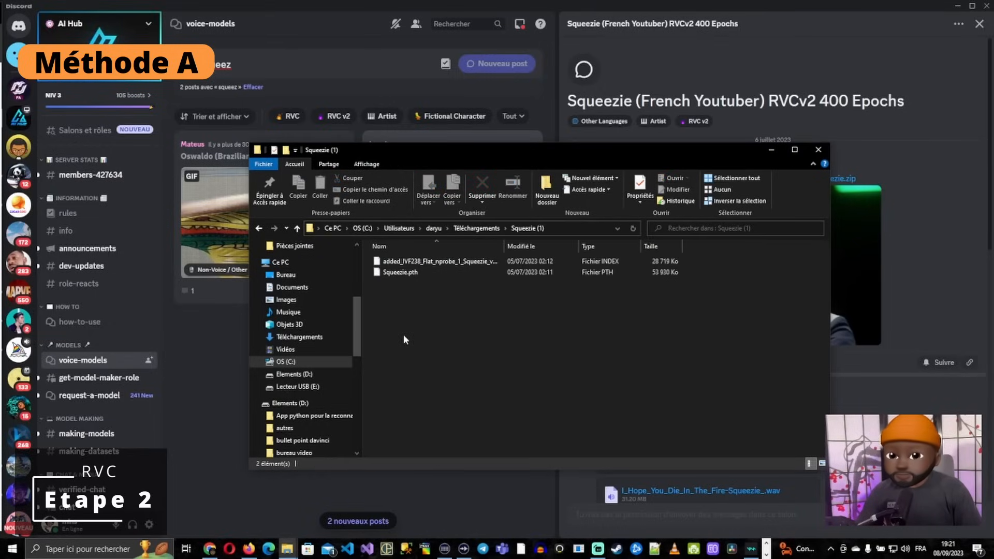
Copy Squeezie.pth into the weights folder of RVC-beta0717.
{"action": "left_click", "coordinate": [400, 273]}
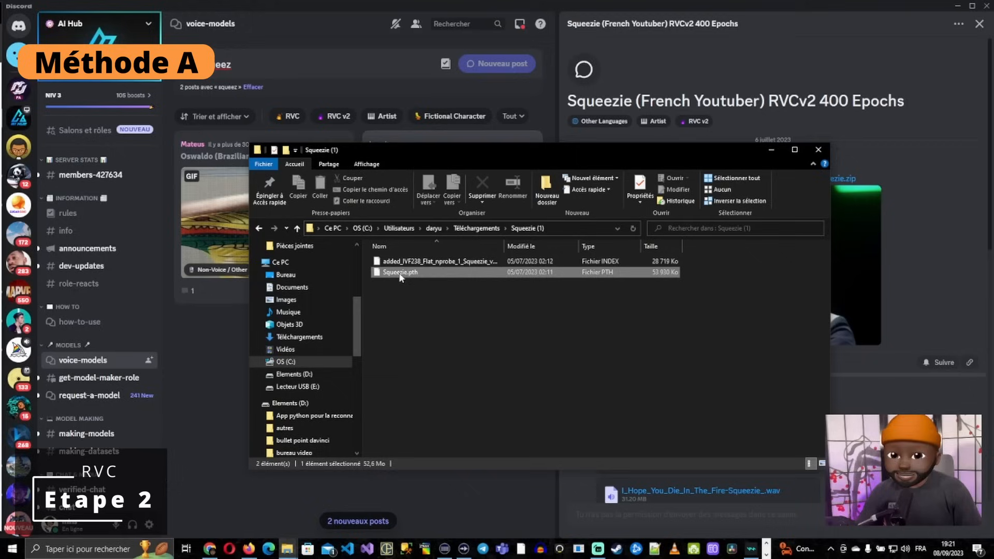
{"action": "left_click", "coordinate": [771, 151]}
{"action": "mouse_move", "coordinate": [287, 554]}
{"action": "left_click", "coordinate": [376, 505]}
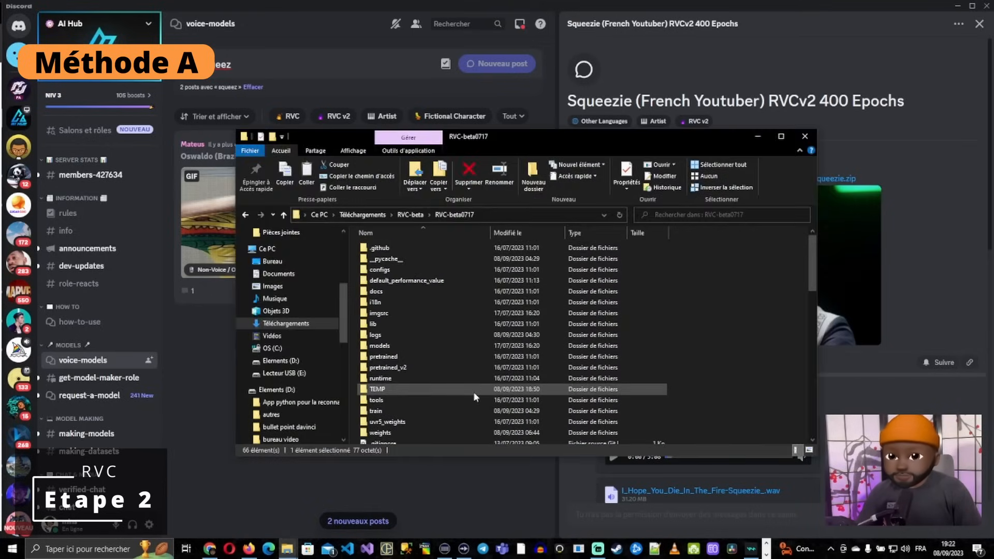
{"action": "scroll", "coordinate": [473, 392], "scroll_direction": "down", "scroll_amount": 3}
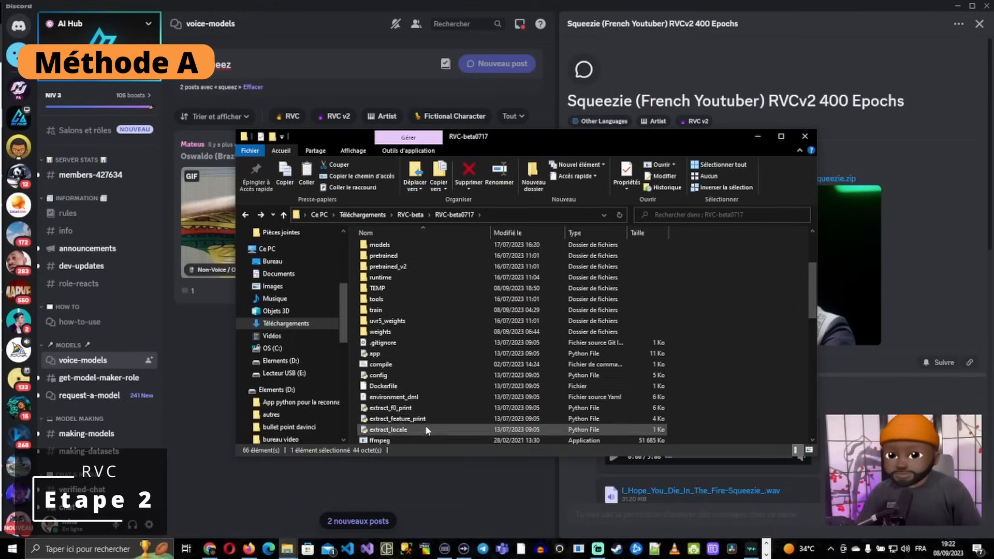
{"action": "double_click", "coordinate": [384, 332]}
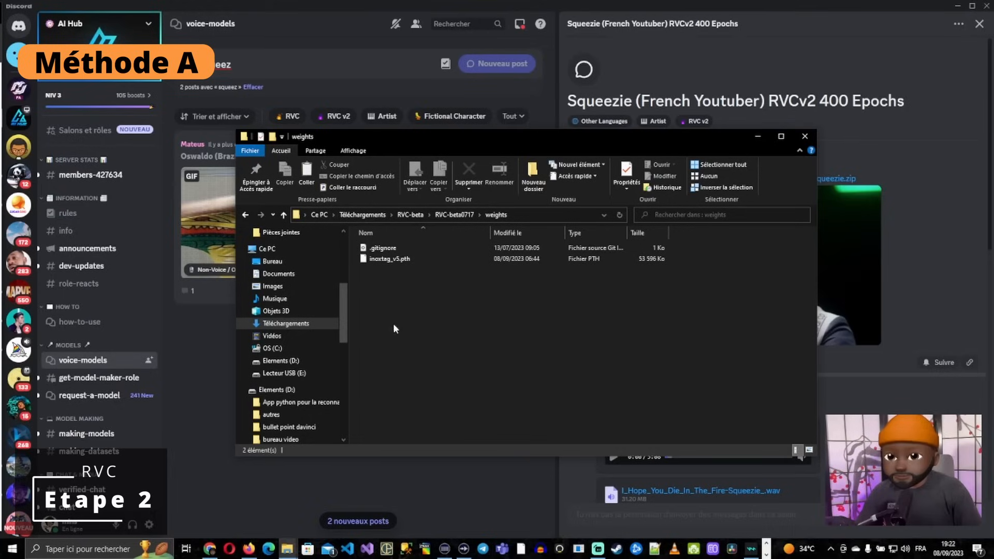
{"action": "right_click", "coordinate": [397, 316]}
{"action": "left_click", "coordinate": [420, 388]}
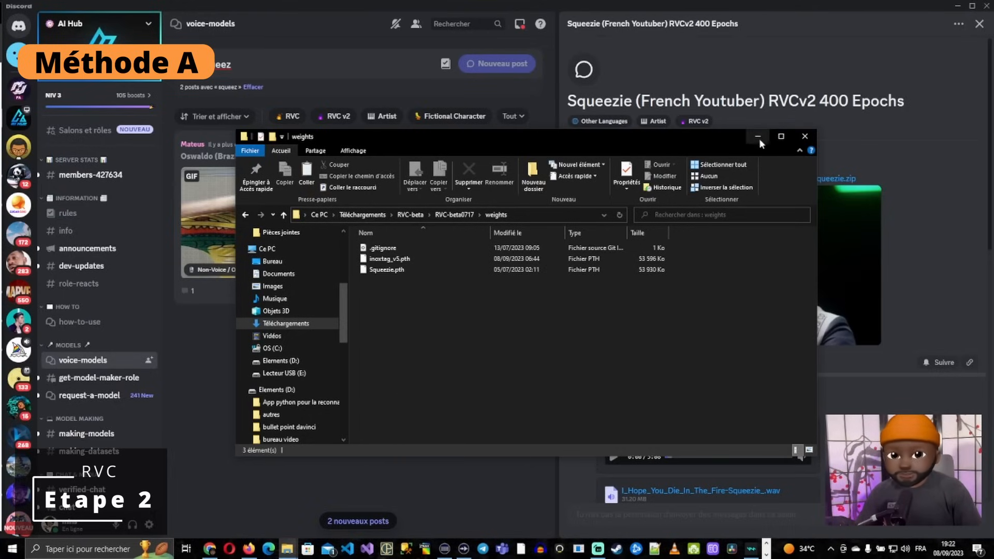
Switch to the Gradio page in Firefox, check the Inferencing voice choices and refresh the voice list and index path.
{"action": "left_click", "coordinate": [249, 549]}
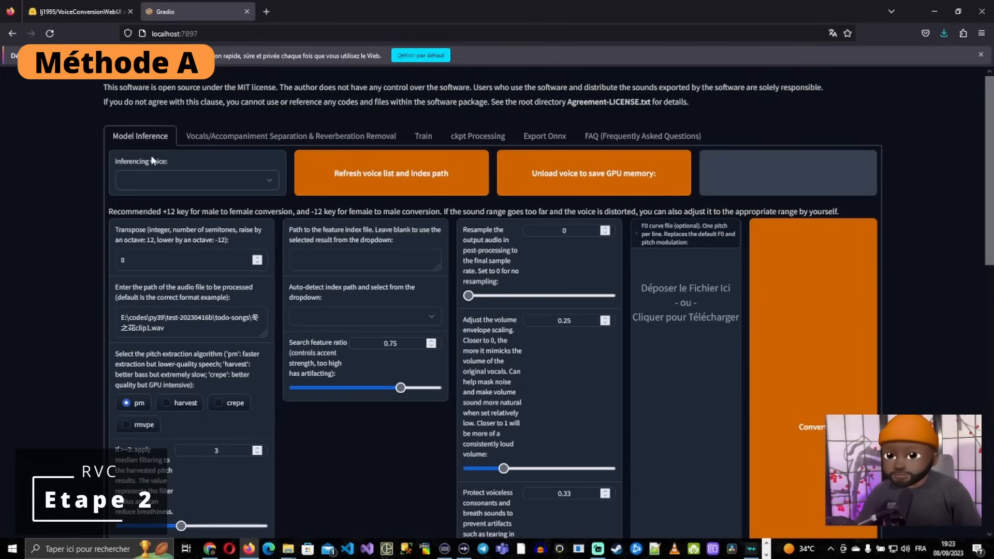
{"action": "left_click", "coordinate": [264, 182]}
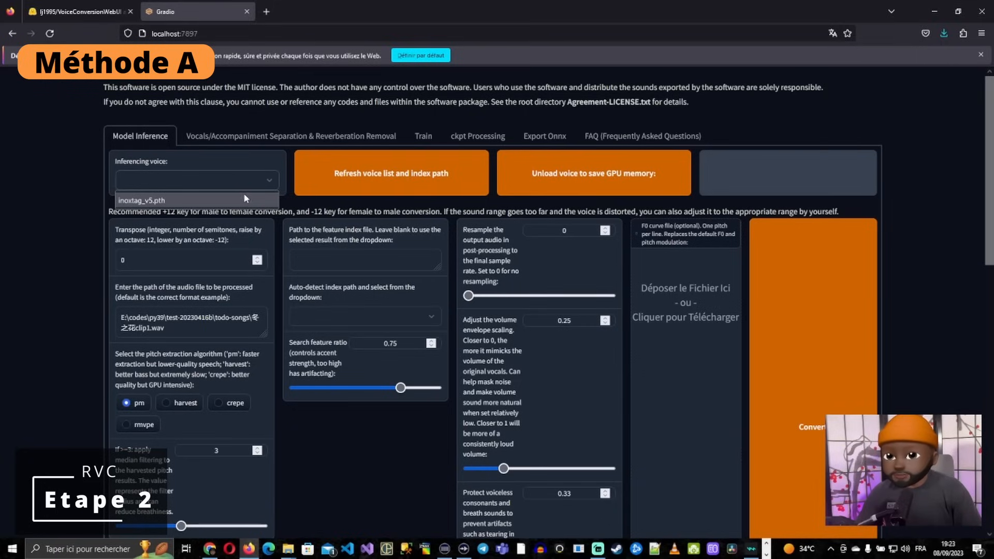
{"action": "left_click", "coordinate": [400, 183]}
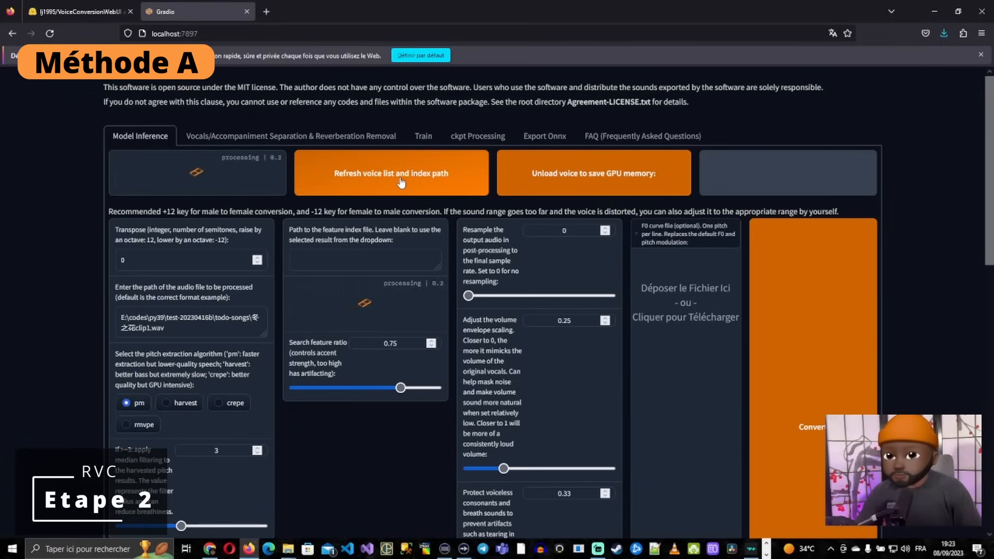
Open the Inferencing voice choices on the Model Inference page.
{"action": "left_click", "coordinate": [254, 179]}
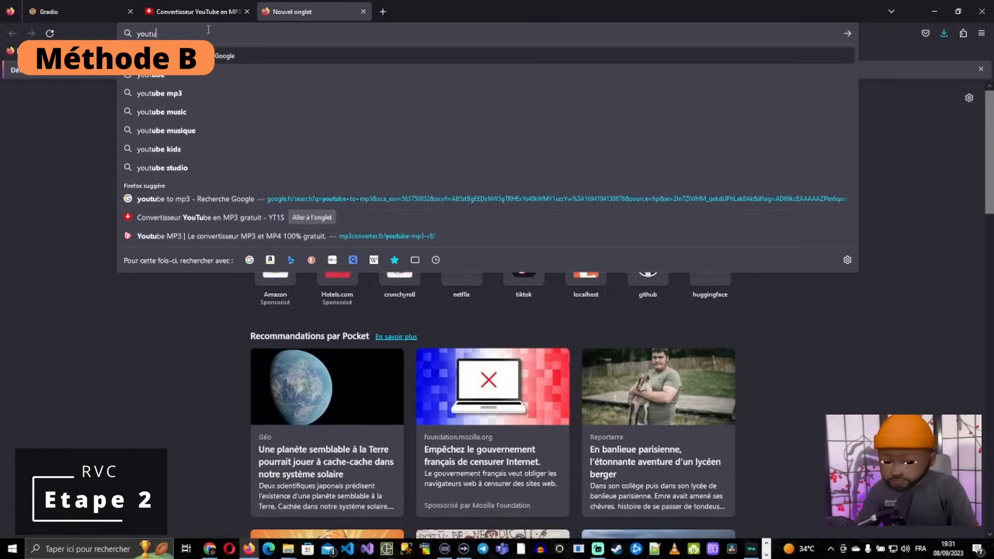
Find YouTube through a web search, open it and search the site for "inoxtag".
{"action": "key", "text": "Return"}
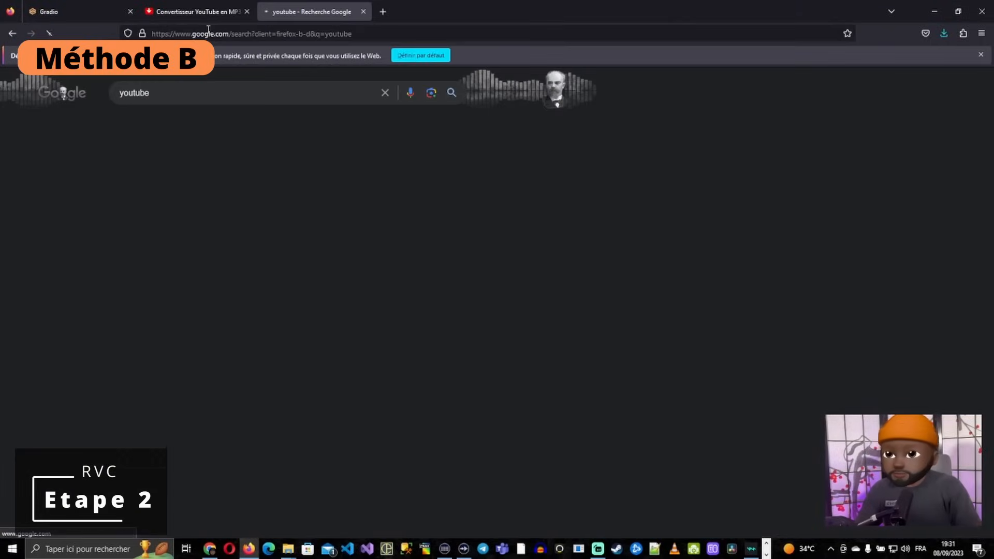
{"action": "left_click", "coordinate": [156, 196]}
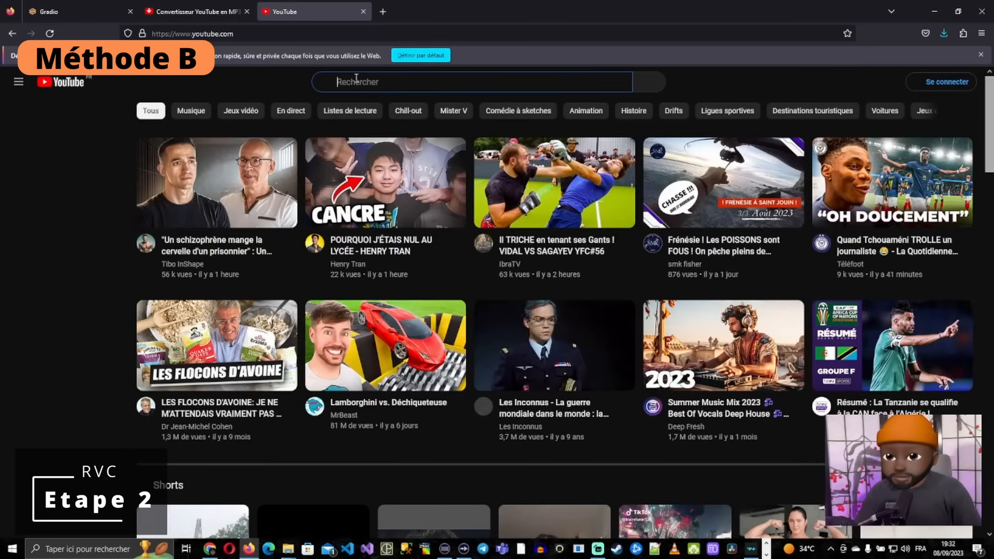
{"action": "left_click", "coordinate": [356, 77]}
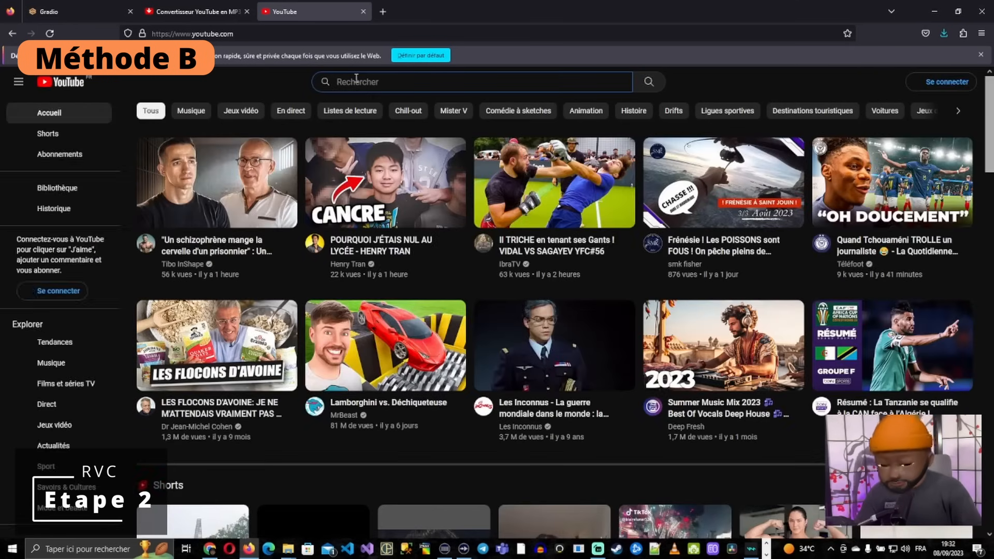
{"action": "type", "text": "inoxtag"}
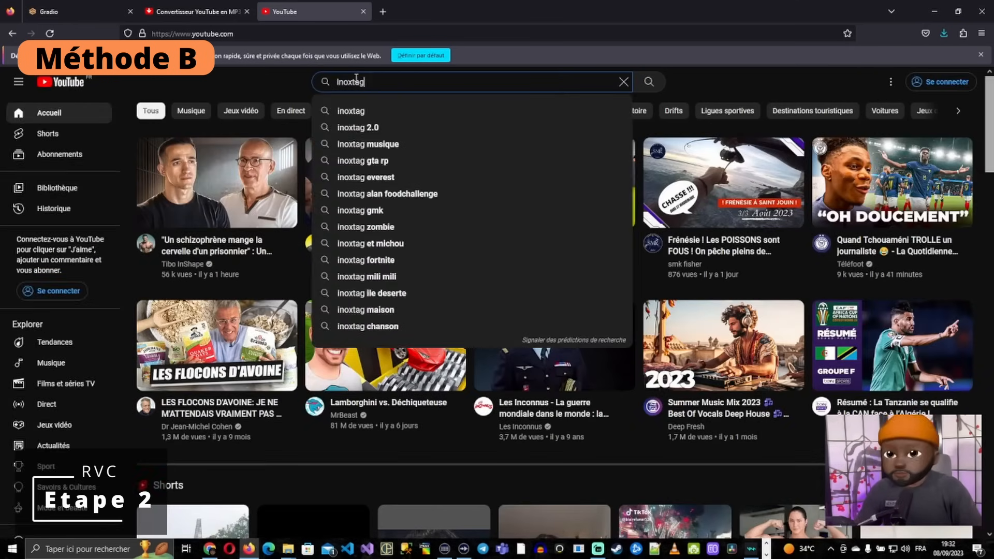
{"action": "key", "text": "Return"}
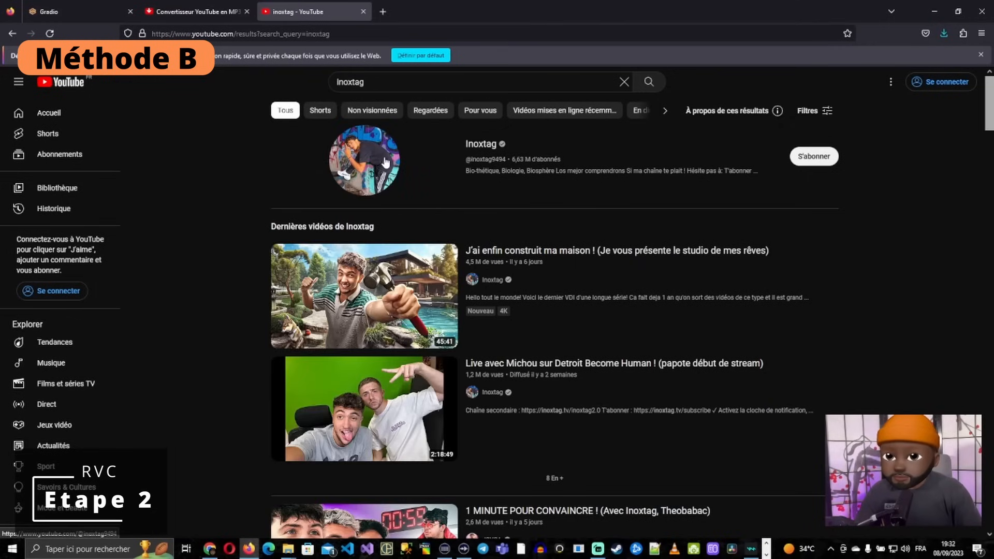
Browse the Inoxtag channel's live streams and open the video "Soirée Fortnite avec MICHOU (comme à l'ancienne)".
{"action": "left_click", "coordinate": [386, 162]}
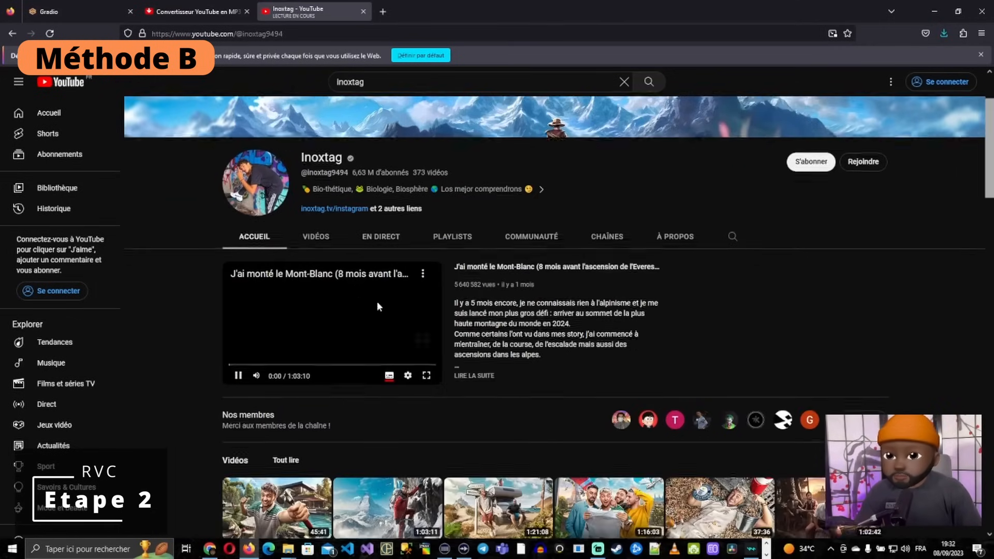
{"action": "left_click", "coordinate": [389, 231]}
{"action": "scroll", "coordinate": [267, 243], "scroll_direction": "down", "scroll_amount": 8}
{"action": "scroll", "coordinate": [266, 244], "scroll_direction": "down", "scroll_amount": 2}
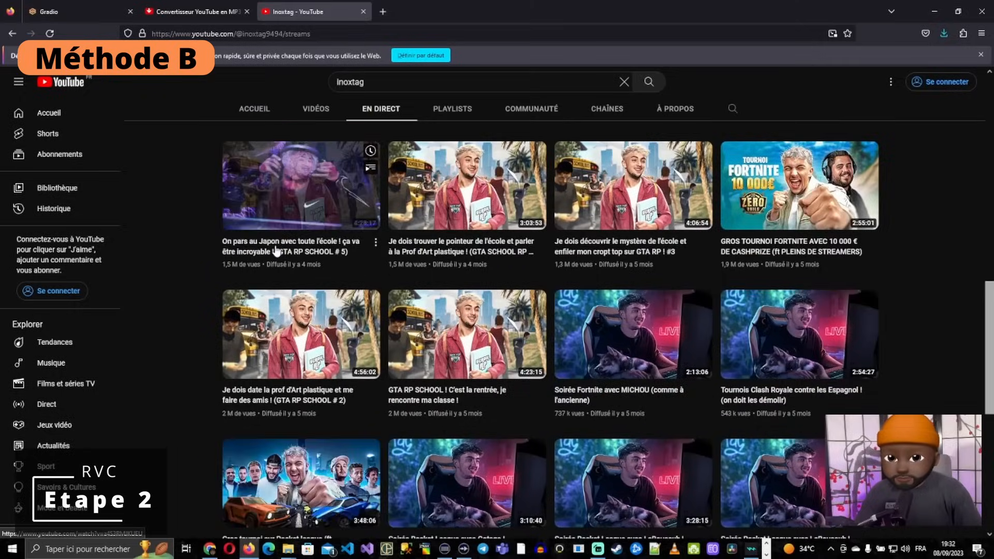
{"action": "left_click", "coordinate": [632, 337]}
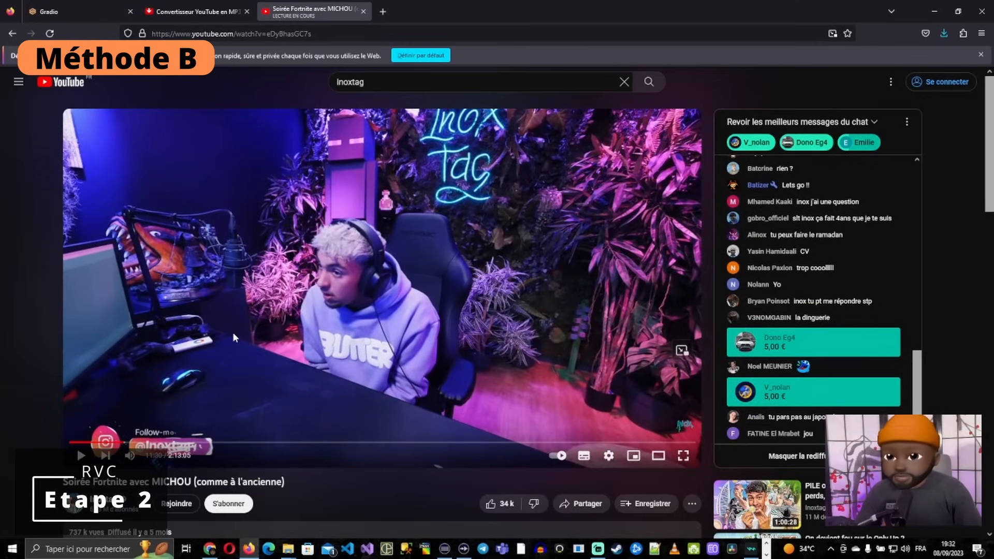
Play a short stretch of the stream to check the voice, pause it and copy the video's URL.
{"action": "left_click", "coordinate": [81, 455]}
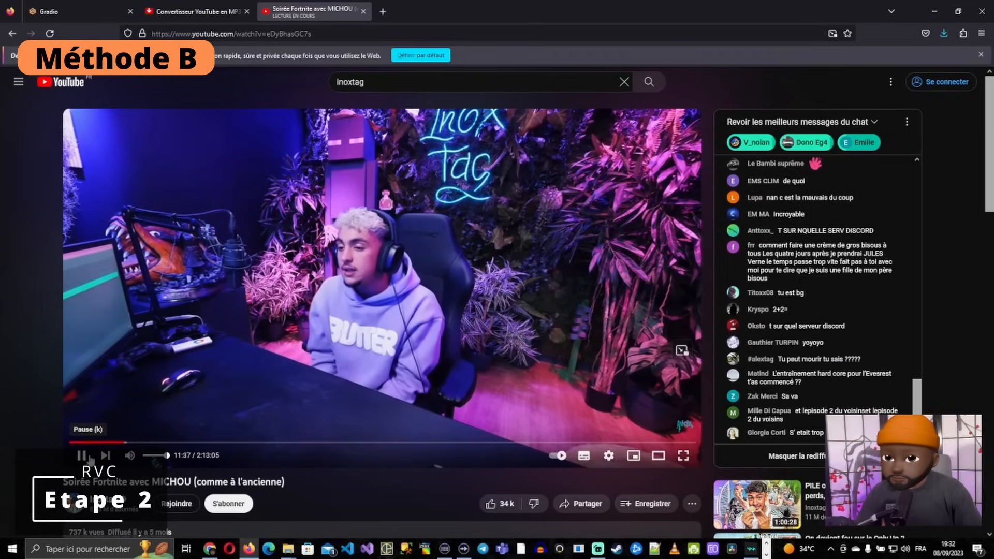
{"action": "left_click", "coordinate": [92, 457]}
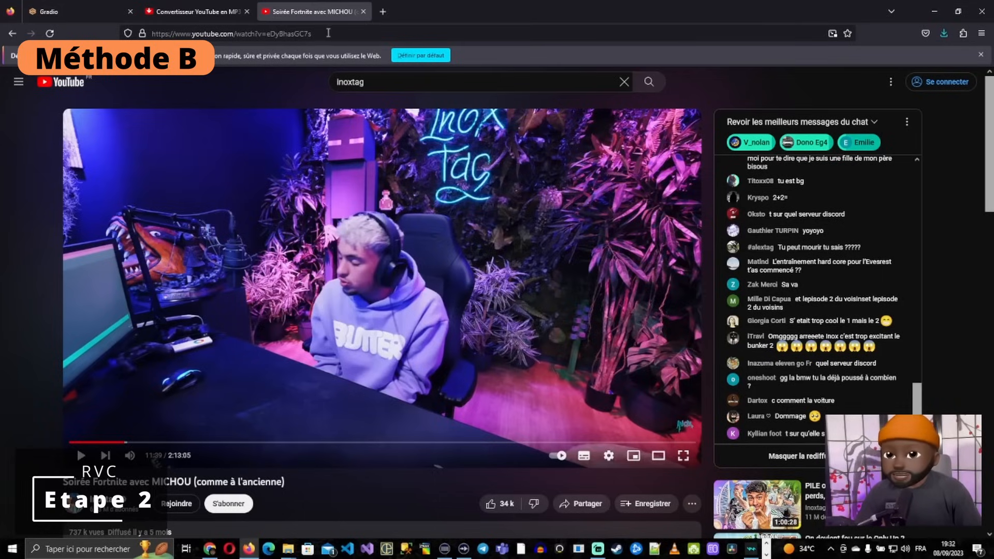
{"action": "left_click", "coordinate": [328, 33]}
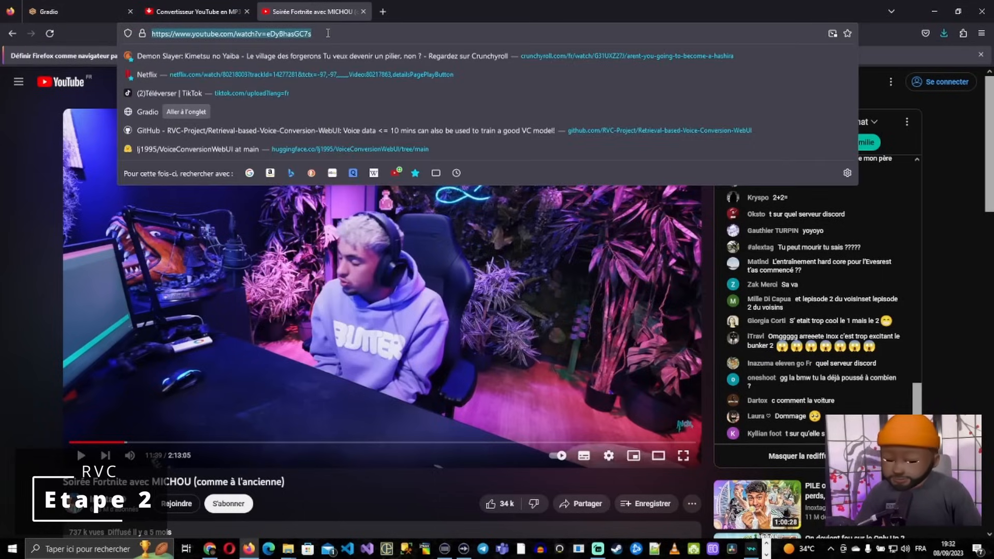
{"action": "left_click", "coordinate": [340, 31]}
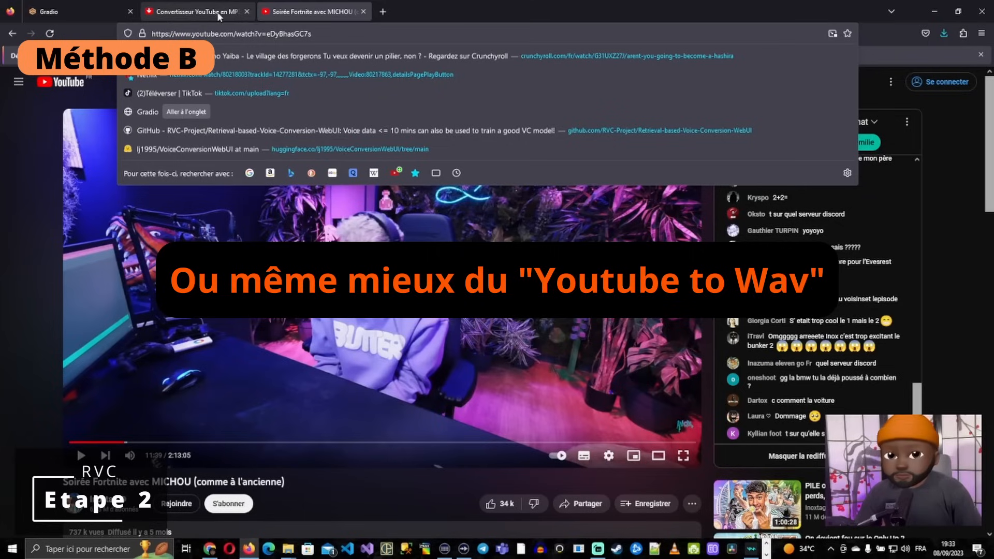
{"action": "left_click", "coordinate": [46, 169]}
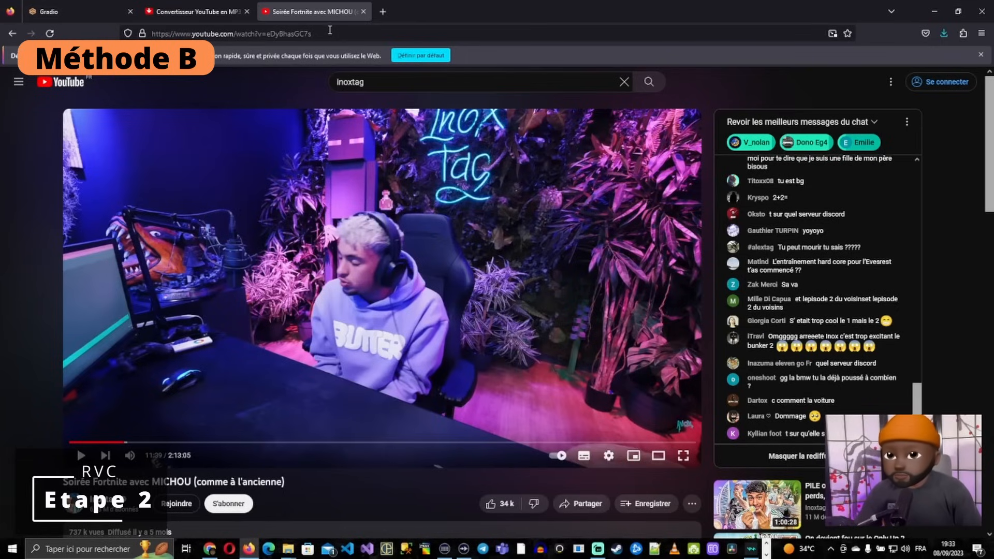
Switch to the YT1s.mobi YouTube to mp3 converter and enter the stream's URL for conversion.
{"action": "left_click", "coordinate": [180, 14]}
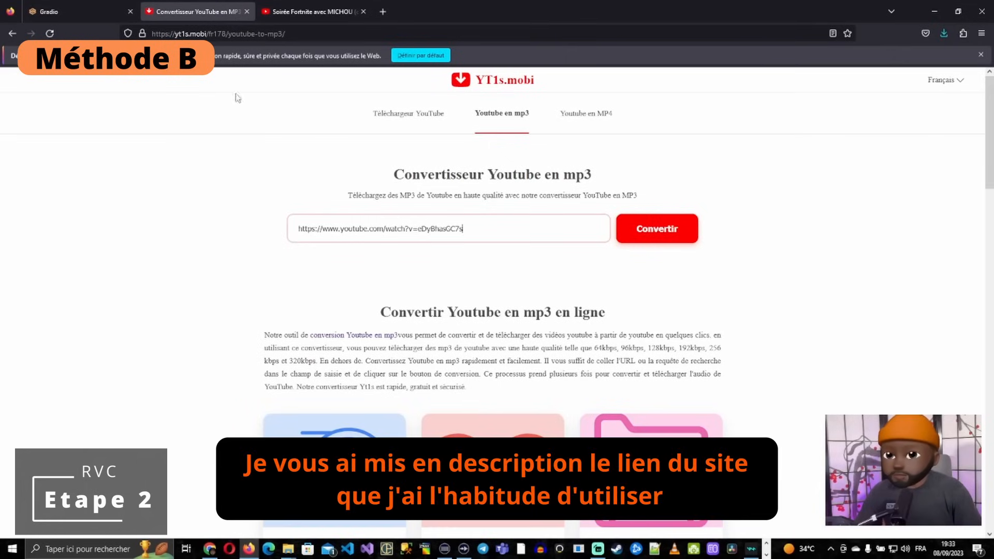
{"action": "left_click_drag", "start_coordinate": [463, 229], "coordinate": [126, 219]}
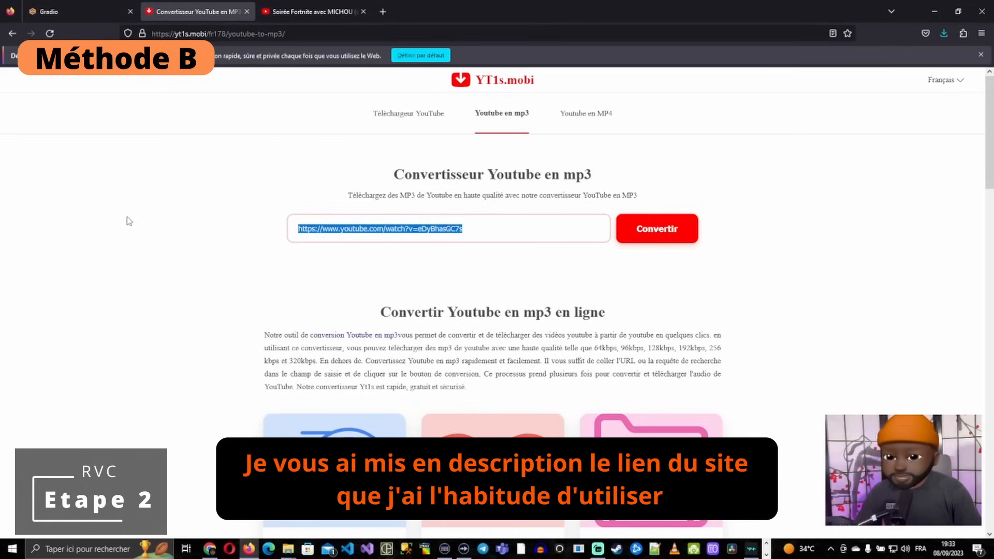
{"action": "left_click", "coordinate": [418, 238]}
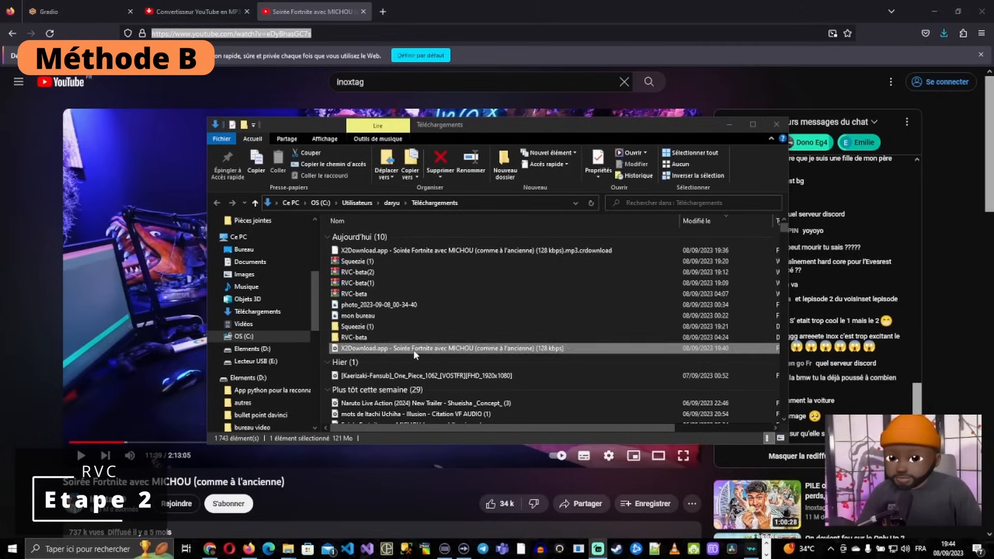
Open the downloaded "Soirée Fortnite avec MICHOU" audio from Téléchargements in Audacity and bring up the export options.
{"action": "double_click", "coordinate": [413, 349]}
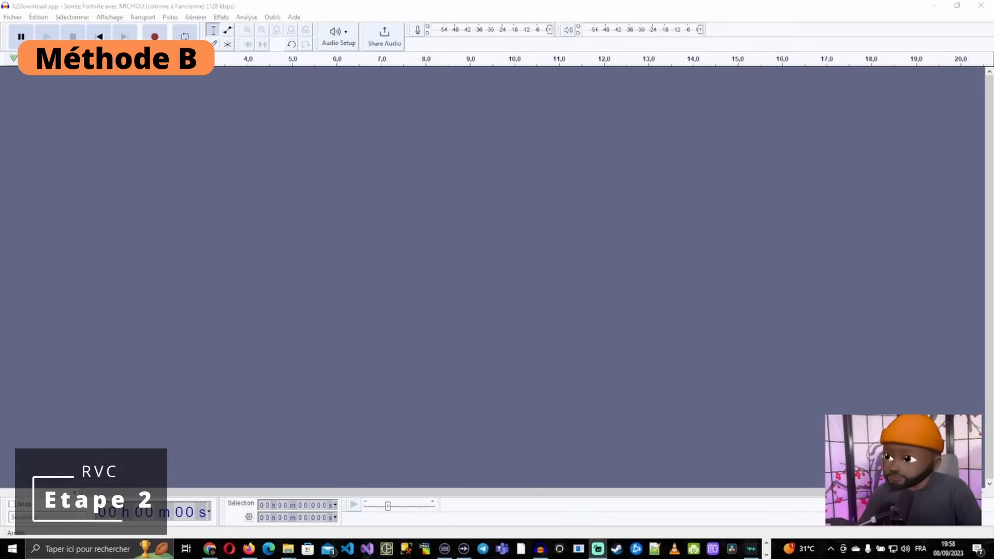
{"action": "left_click_drag", "start_coordinate": [410, 255], "coordinate": [437, 255]}
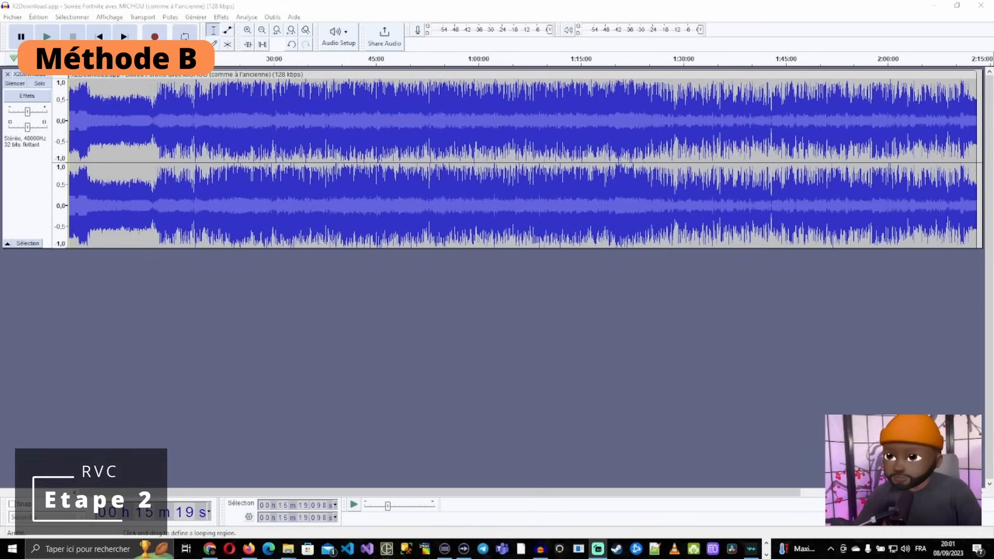
{"action": "left_click", "coordinate": [11, 17]}
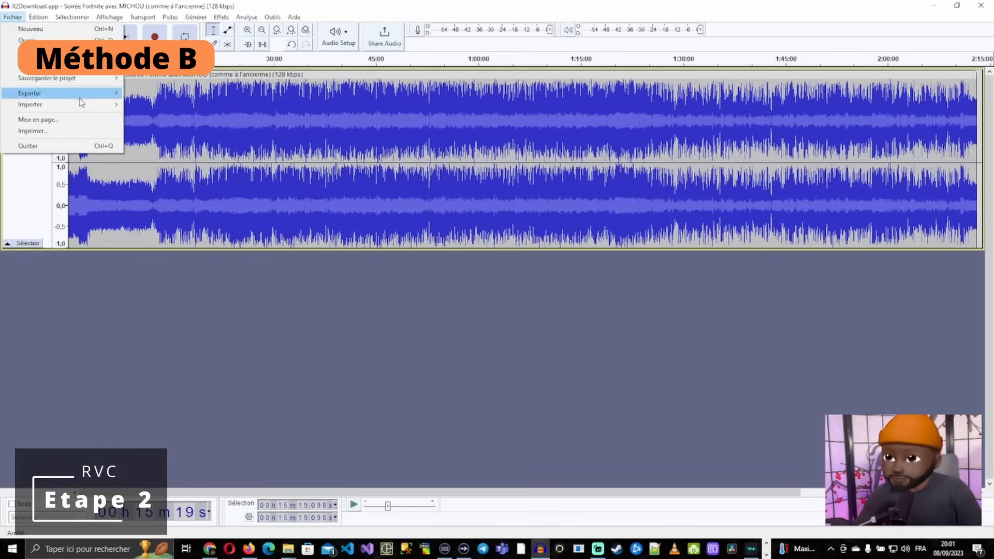
{"action": "mouse_move", "coordinate": [83, 94]}
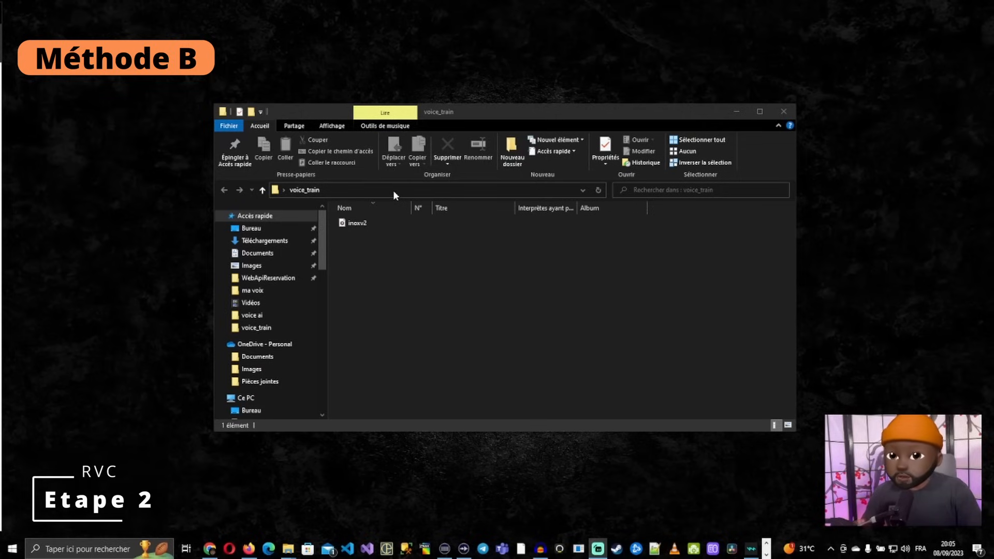
Copy the full path of the voice_train folder that holds the inoxv2 audio file.
{"action": "left_click", "coordinate": [393, 190]}
{"action": "left_click", "coordinate": [396, 191]}
{"action": "key", "text": "ctrl+c"}
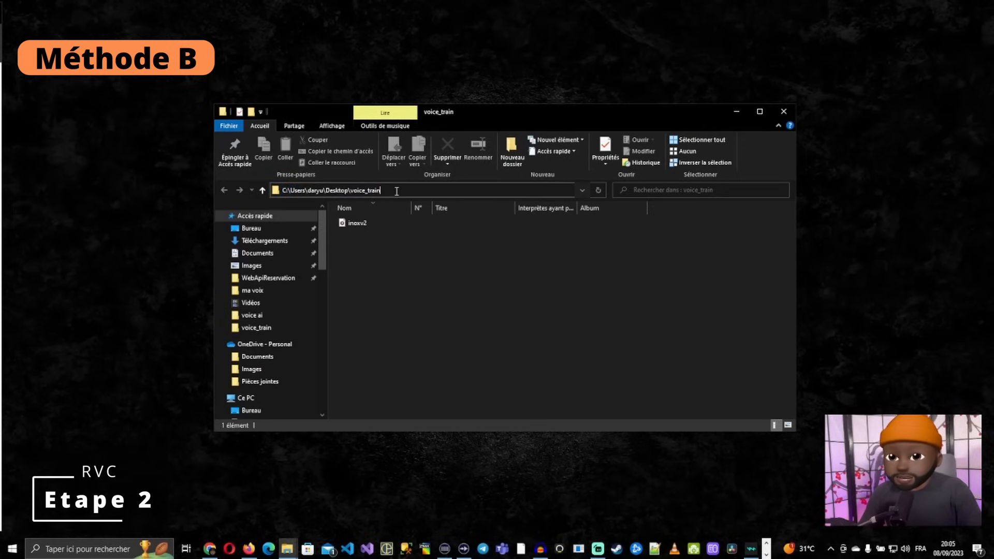
{"action": "left_click_drag", "start_coordinate": [396, 190], "coordinate": [351, 194]}
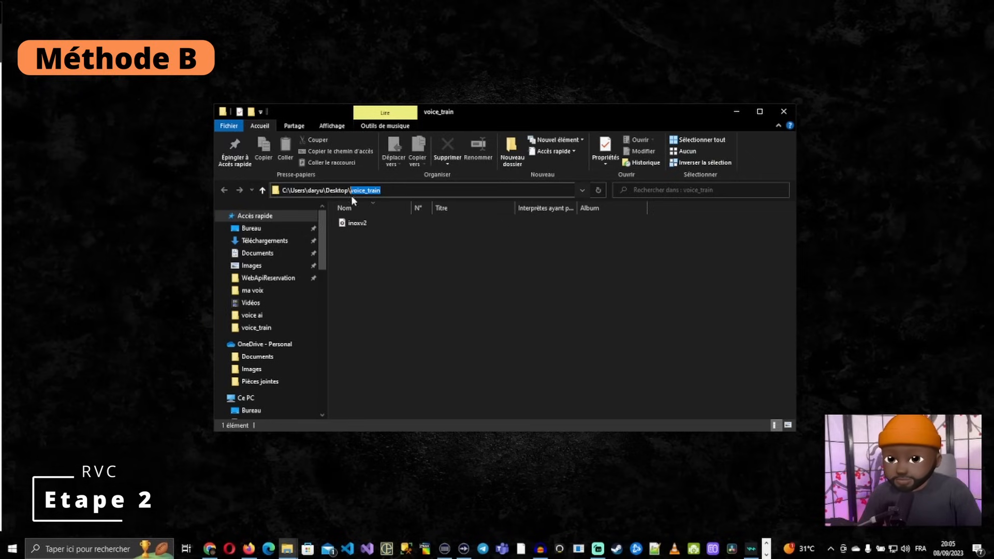
{"action": "left_click", "coordinate": [363, 224]}
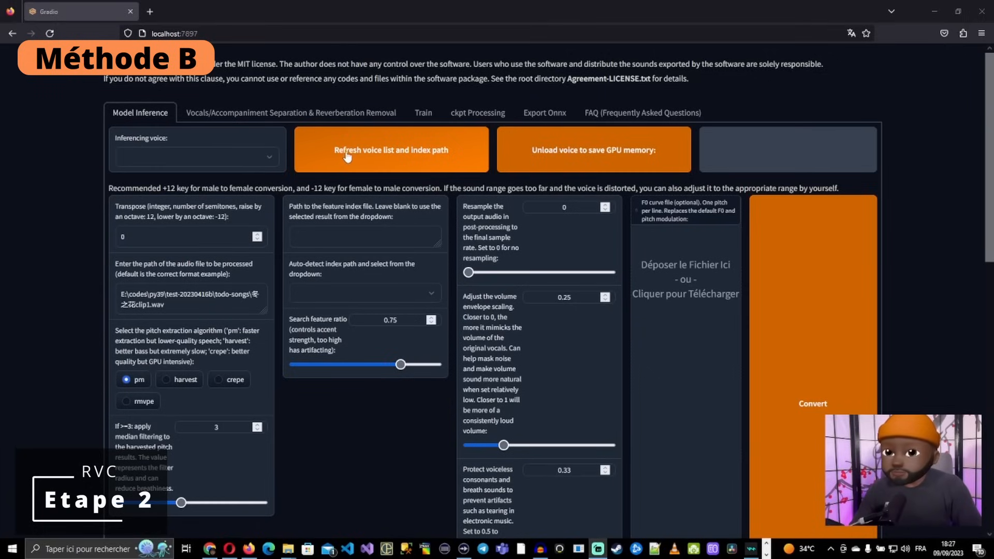
In the Gradio Train section, set the experiment name to inoxtag and pitch guidance to false.
{"action": "left_click", "coordinate": [423, 115]}
{"action": "left_click_drag", "start_coordinate": [156, 196], "coordinate": [76, 198]}
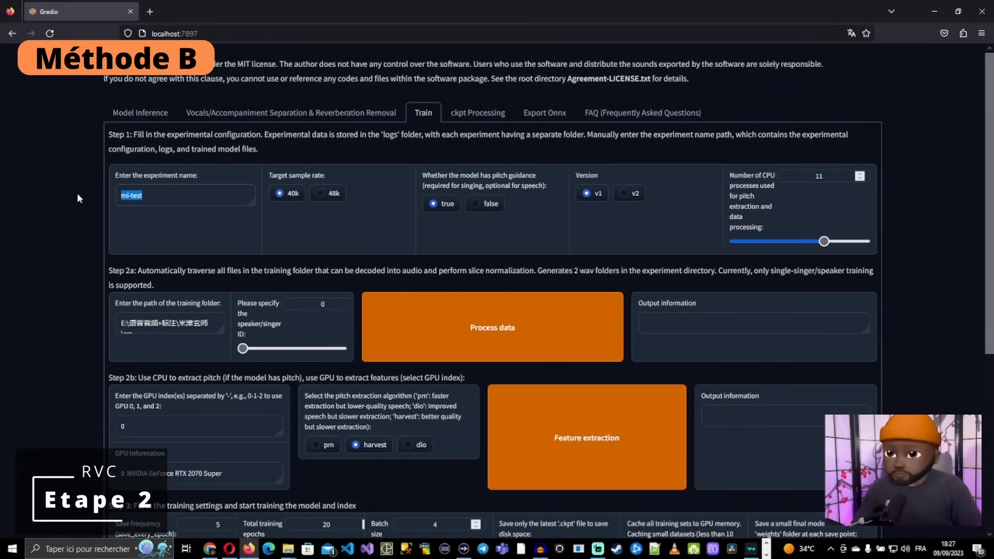
{"action": "type", "text": "inoxtag"}
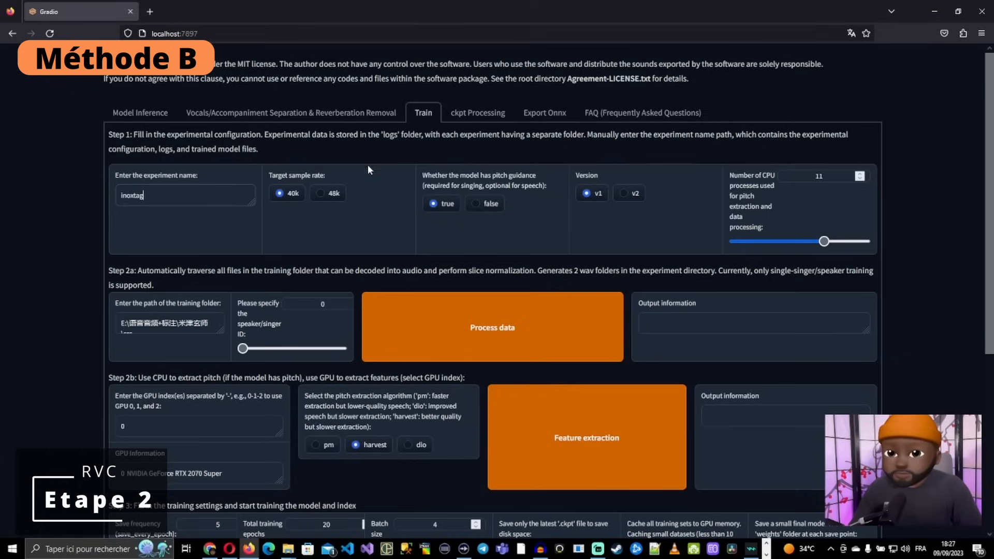
{"action": "left_click", "coordinate": [476, 204]}
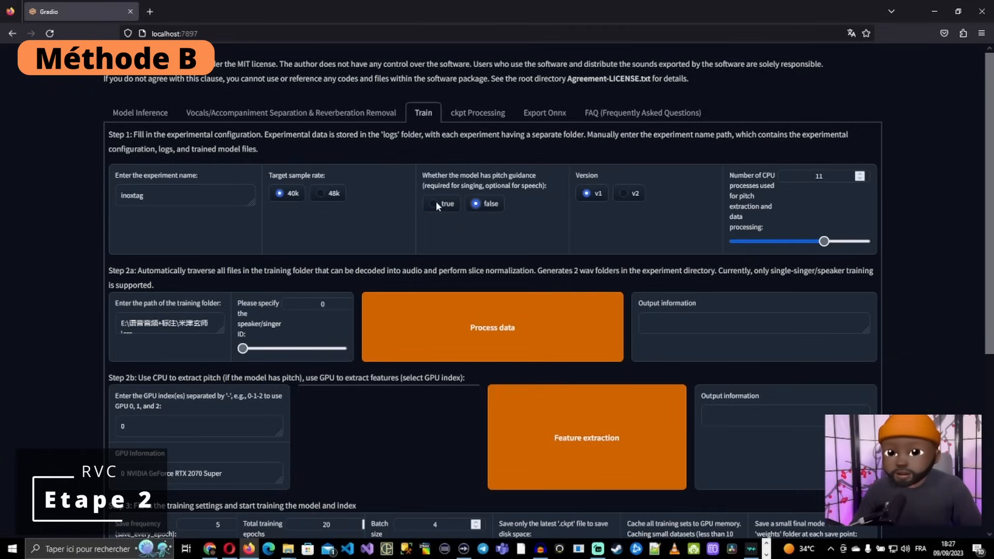
Replace the training folder path with the copied voice_train path and process the data.
{"action": "scroll", "coordinate": [309, 216], "scroll_direction": "down", "scroll_amount": 2}
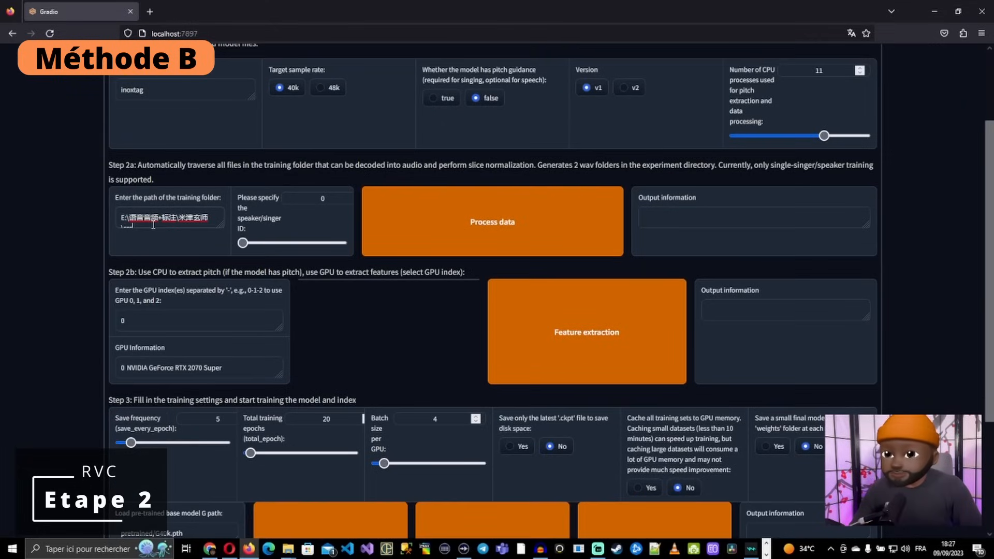
{"action": "left_click_drag", "start_coordinate": [129, 226], "coordinate": [72, 209]}
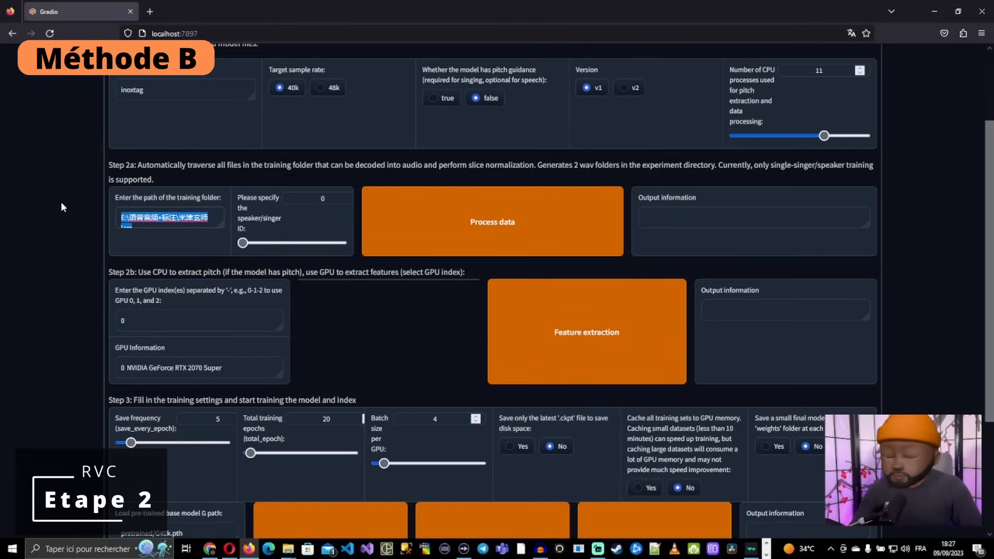
{"action": "key", "text": "BackSpace"}
{"action": "key", "text": "ctrl+v"}
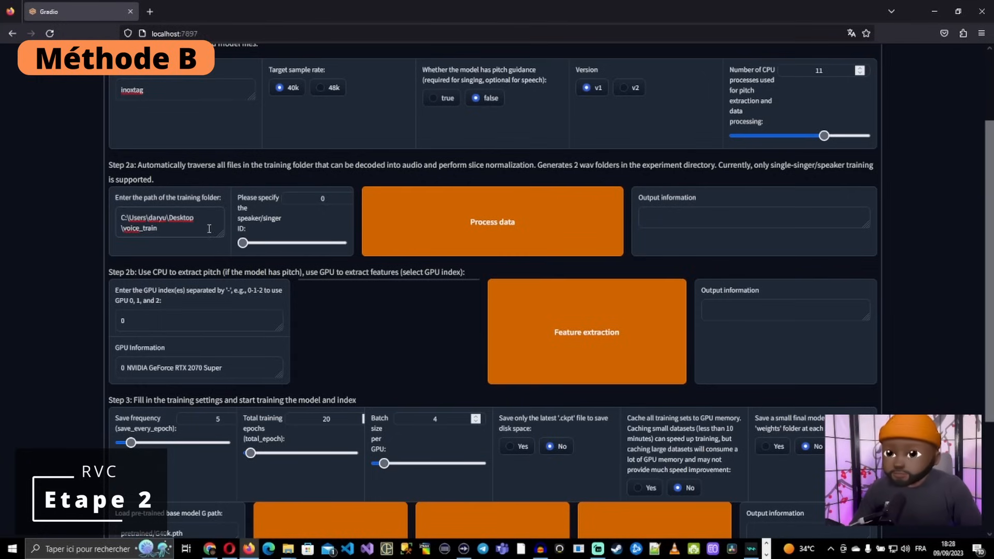
{"action": "left_click", "coordinate": [508, 233]}
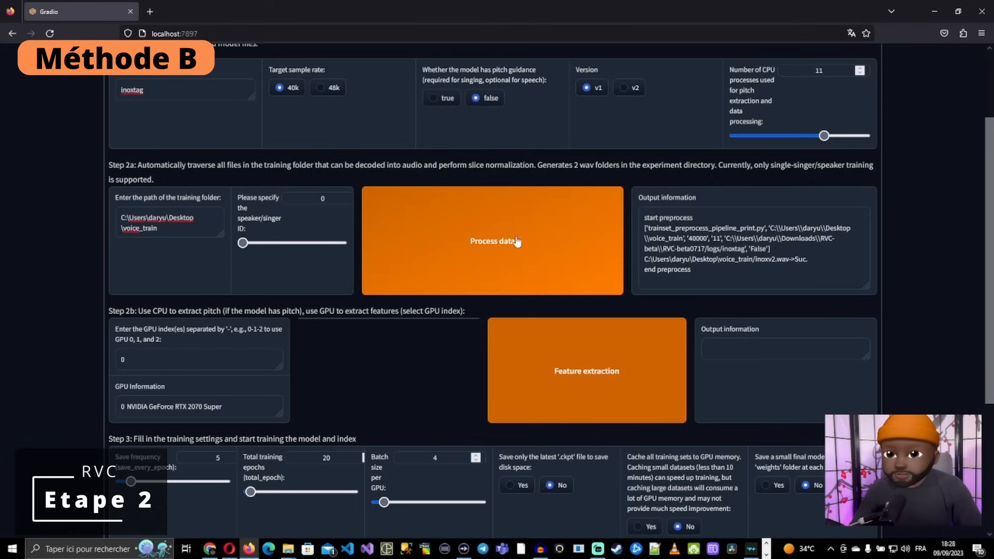
Run feature extraction on the processed training data with GPU index 0.
{"action": "scroll", "coordinate": [352, 223], "scroll_direction": "down", "scroll_amount": 2}
{"action": "scroll", "coordinate": [354, 232], "scroll_direction": "down", "scroll_amount": 1}
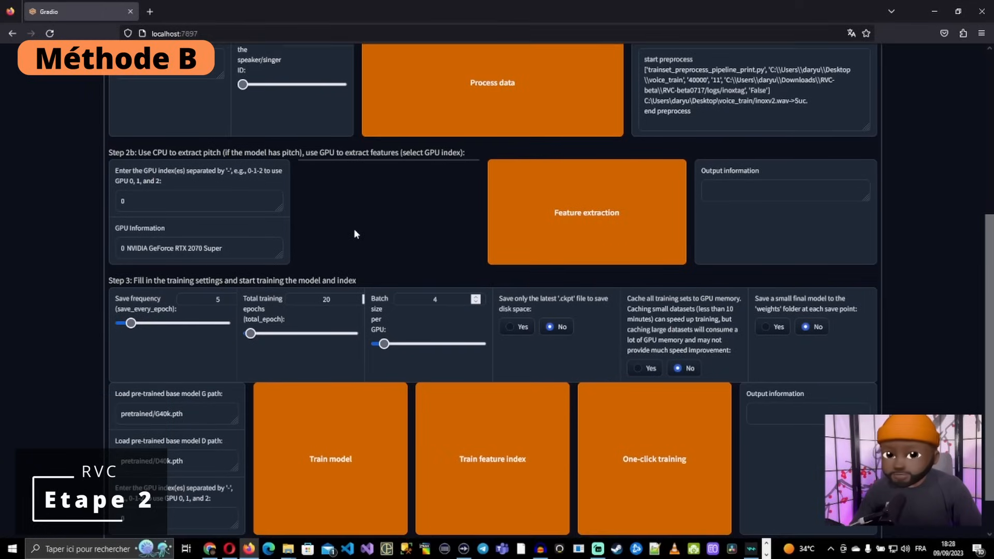
{"action": "left_click", "coordinate": [592, 227]}
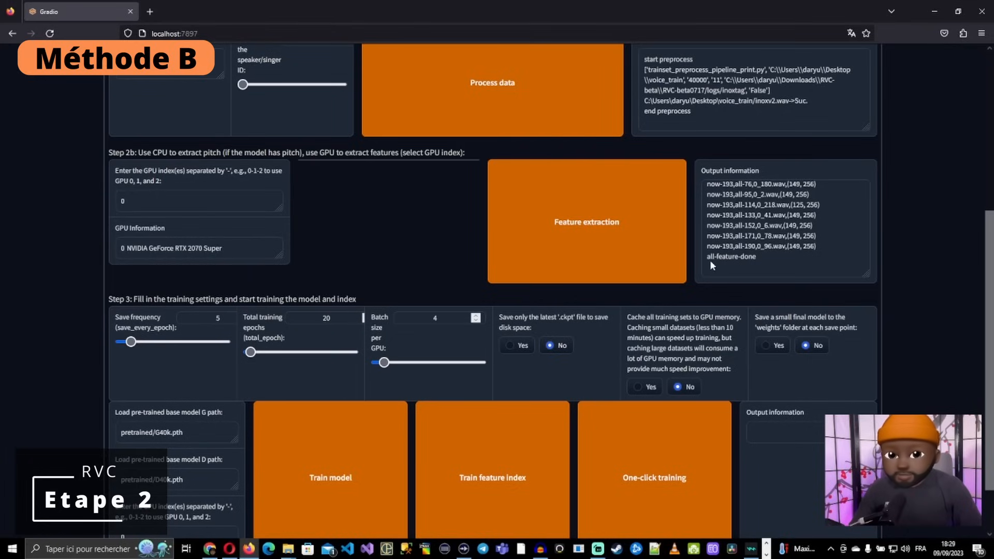
Set the total training epochs to 1 in the step 3 training settings.
{"action": "left_click", "coordinate": [326, 317]}
{"action": "scroll", "coordinate": [329, 328], "scroll_direction": "down", "scroll_amount": 1}
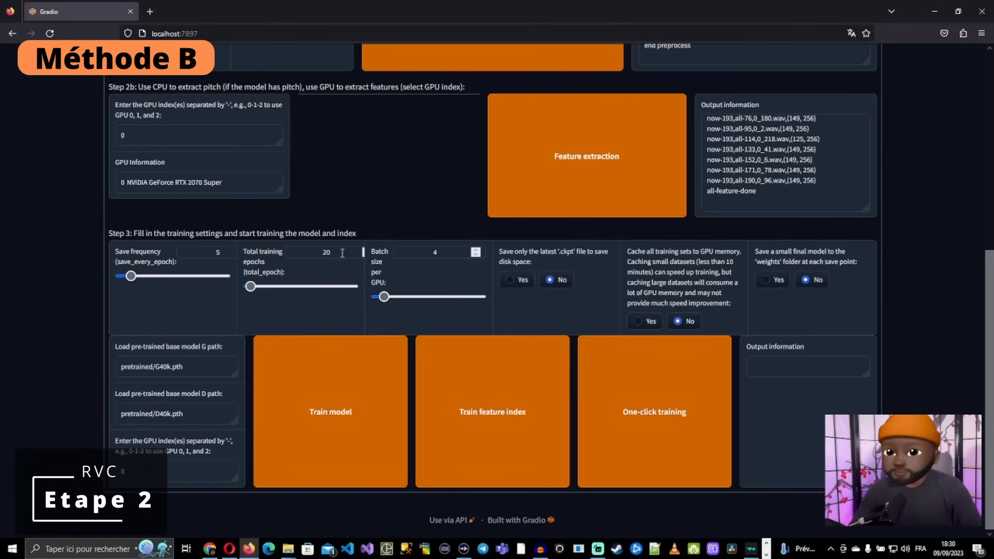
{"action": "key", "text": "BackSpace"}
{"action": "key", "text": "BackSpace"}
{"action": "type", "text": "1"}
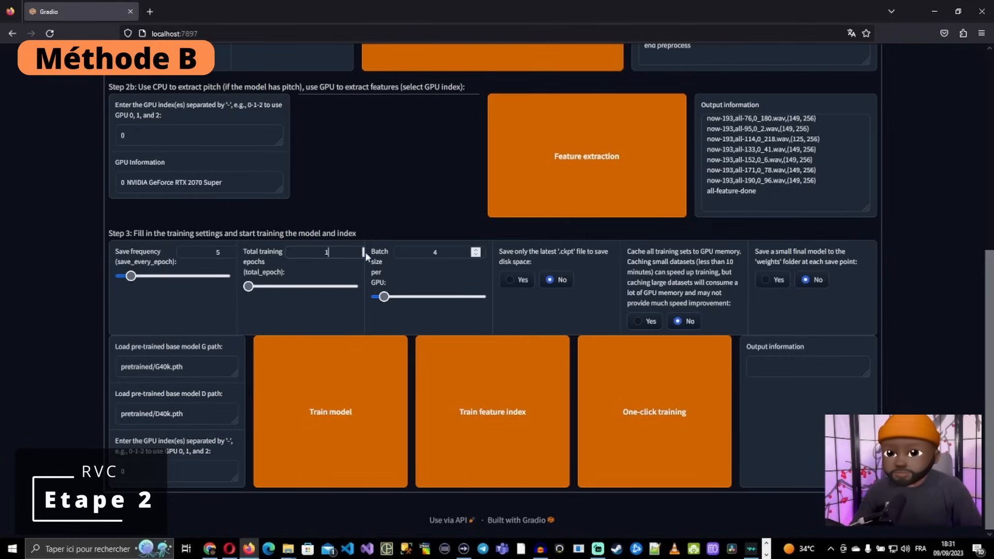
Start training the inoxtag model with the configured step 3 settings.
{"action": "left_click", "coordinate": [342, 423]}
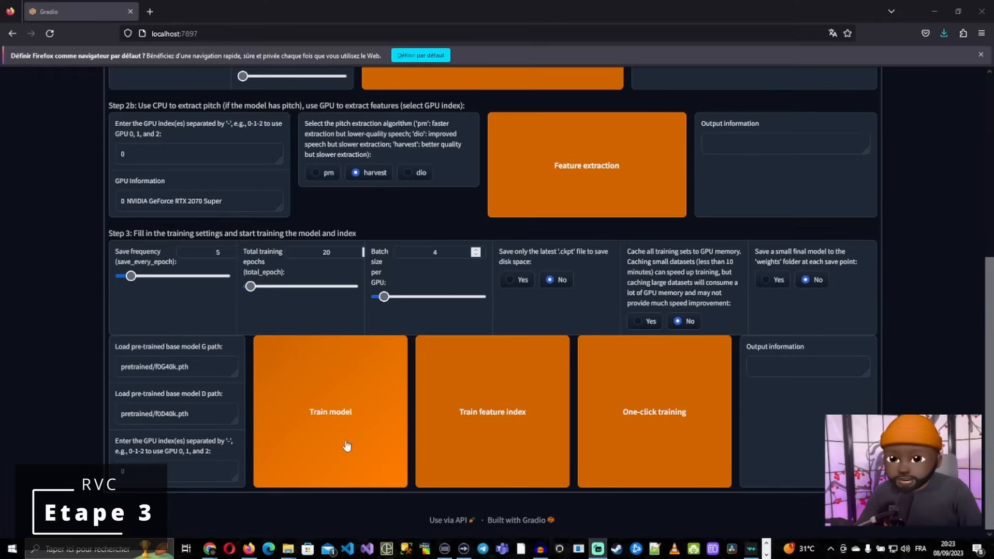
In the Model Inference section, choose inoxtag_v5.pth as the inferencing voice.
{"action": "scroll", "coordinate": [344, 442], "scroll_direction": "up", "scroll_amount": 5}
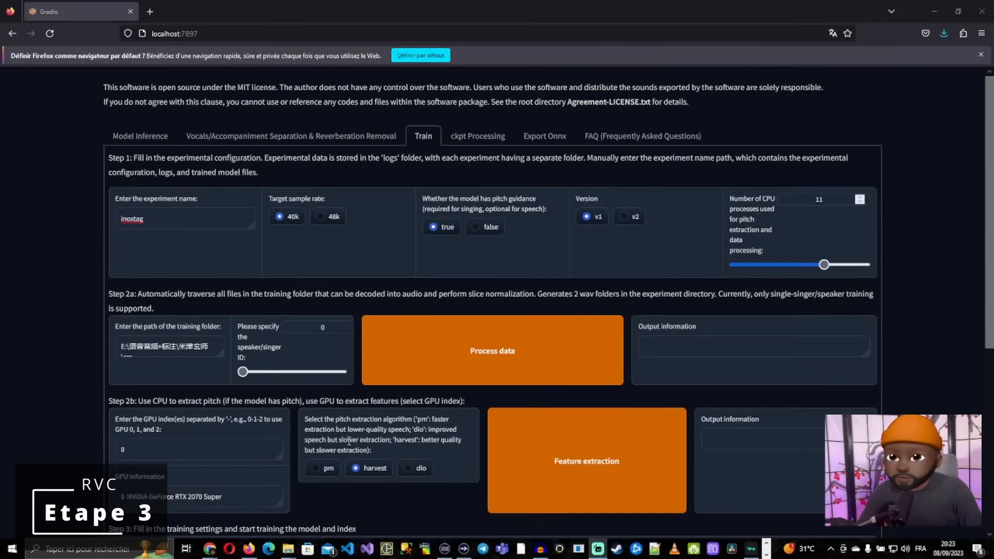
{"action": "left_click", "coordinate": [149, 144]}
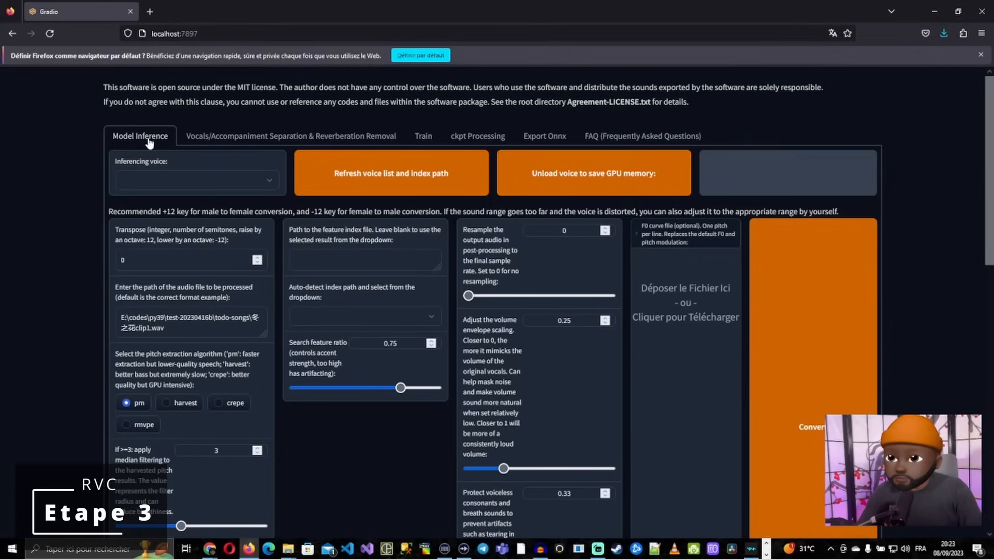
{"action": "left_click", "coordinate": [270, 179]}
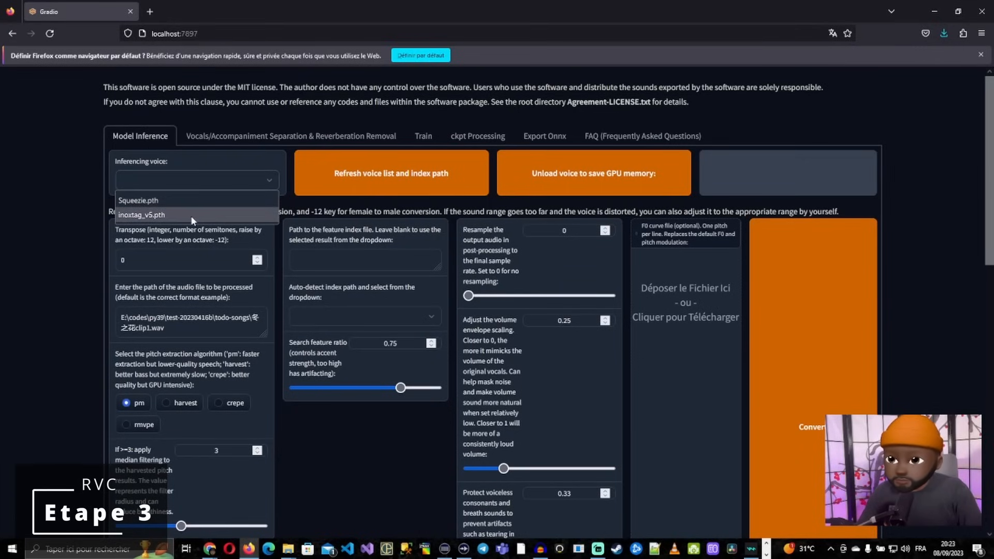
{"action": "left_click", "coordinate": [141, 214]}
Replace the example path of the audio to process with the tutoRvc.wav file in the desktop's "ma voix" folder.
{"action": "scroll", "coordinate": [210, 252], "scroll_direction": "down", "scroll_amount": 3}
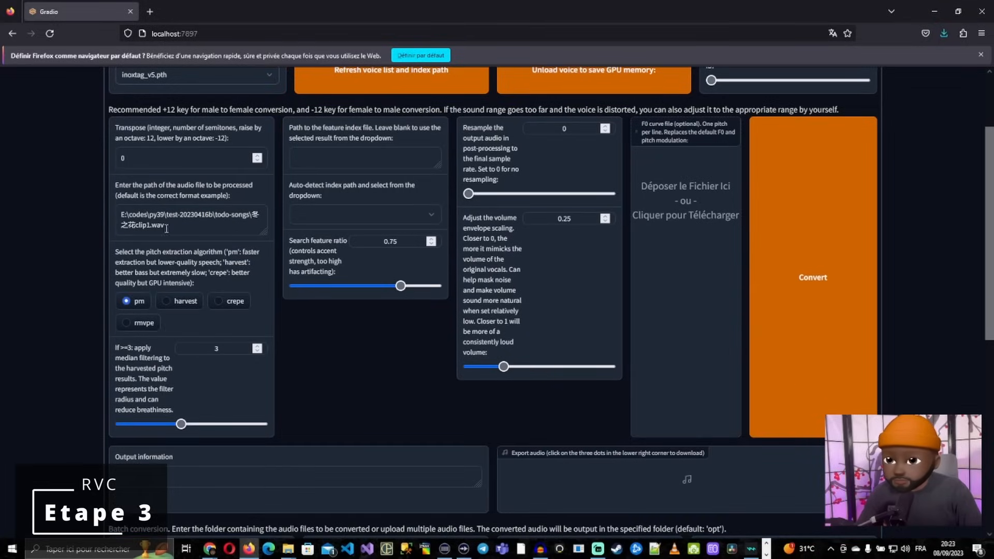
{"action": "left_click_drag", "start_coordinate": [166, 225], "coordinate": [100, 210]}
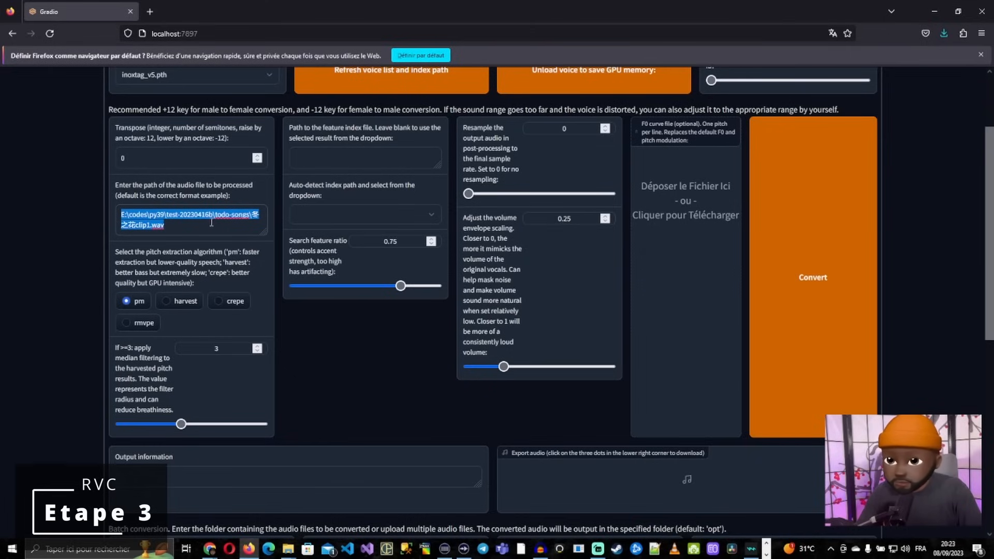
{"action": "type", "text": "C:\\Users\\daryu\\Desktop\\ma voix"}
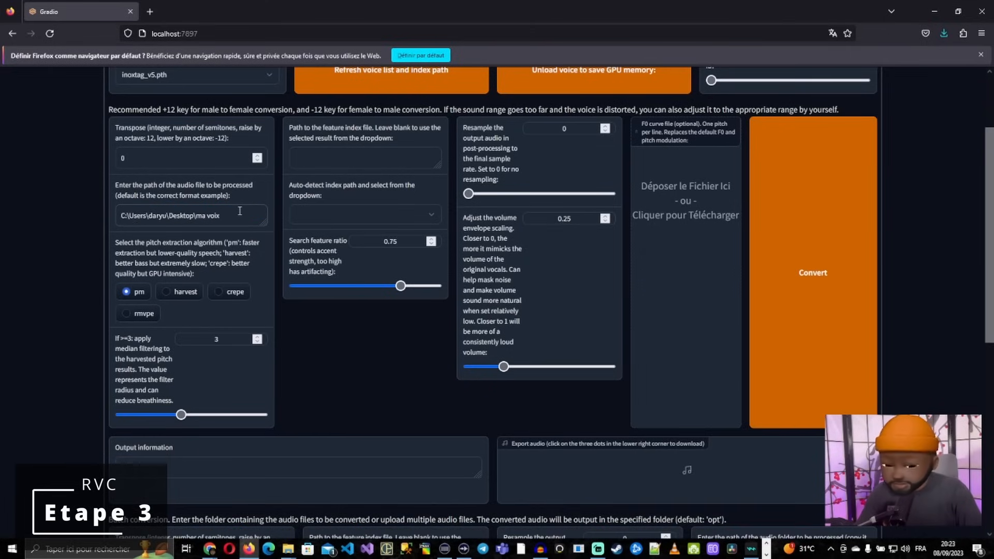
{"action": "type", "text": "utoRv"}
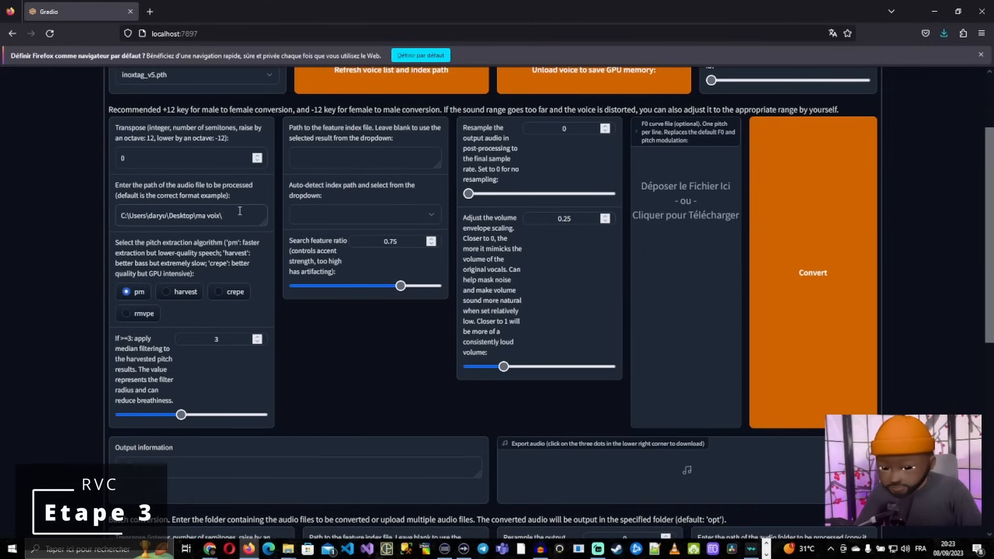
{"action": "type", "text": "c.wav"}
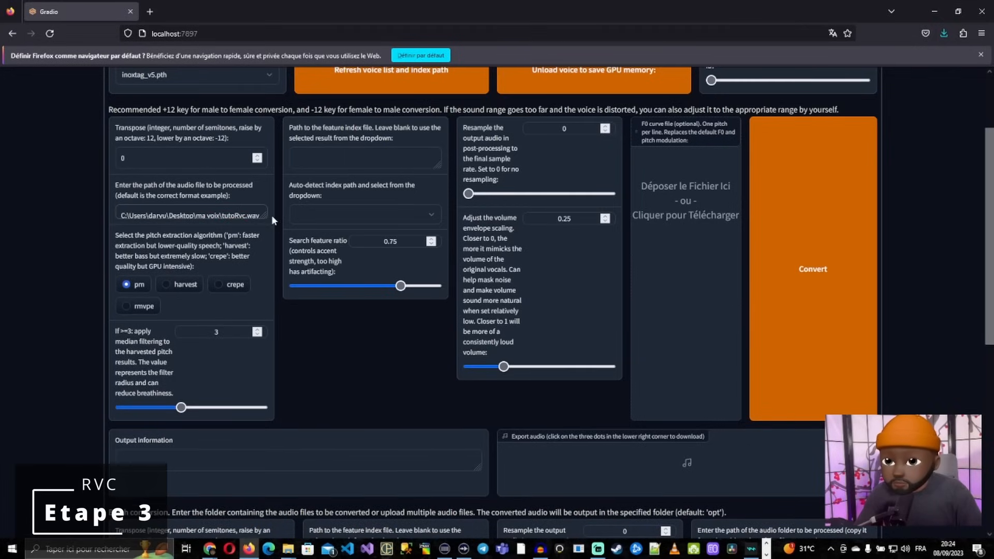
{"action": "left_click", "coordinate": [266, 216]}
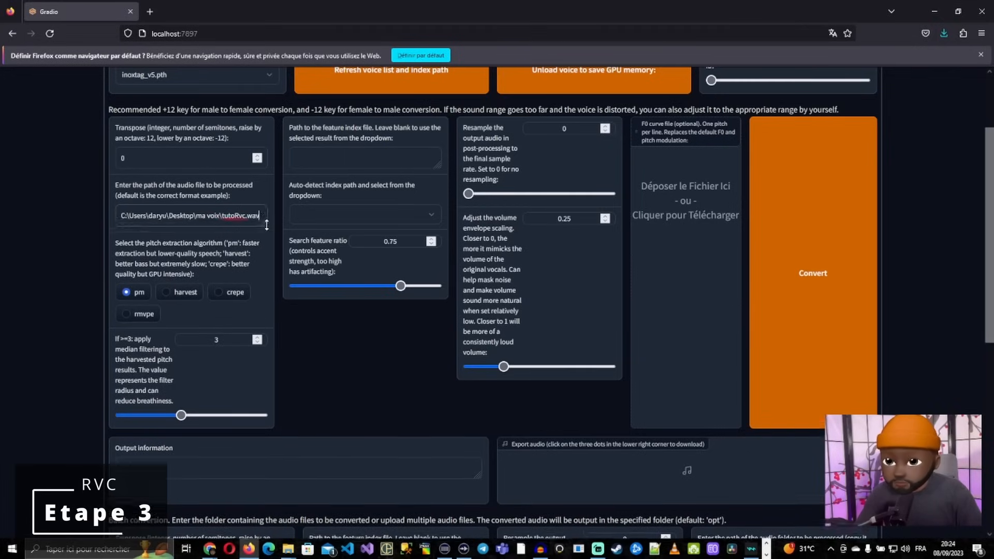
Convert the audio with the harvest pitch extraction algorithm and play the exported result.
{"action": "left_click", "coordinate": [167, 297]}
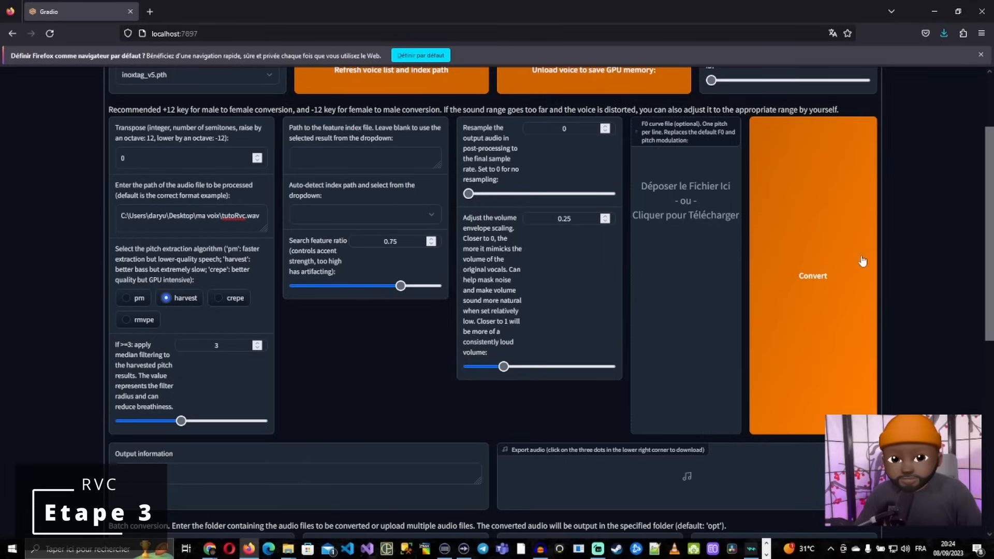
{"action": "left_click", "coordinate": [841, 261]}
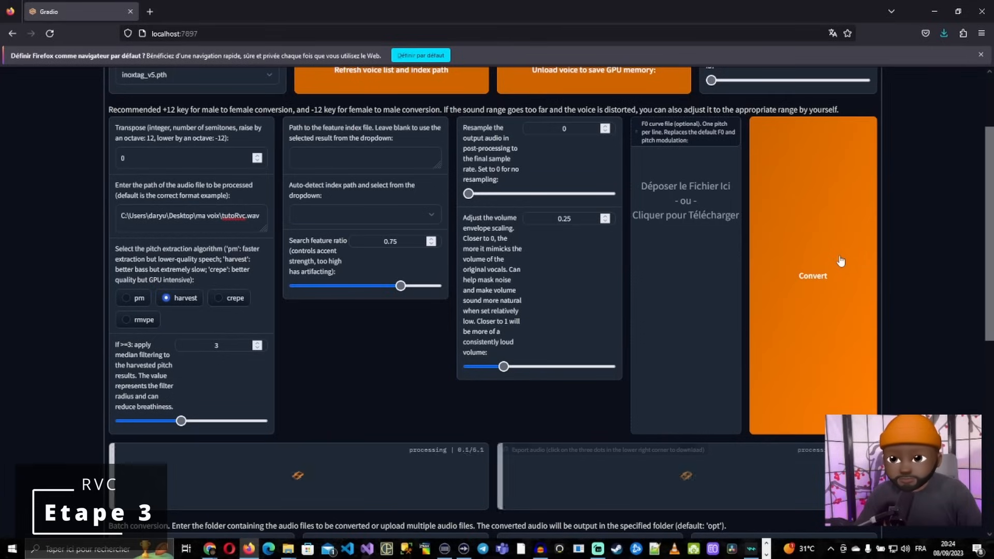
{"action": "scroll", "coordinate": [642, 347], "scroll_direction": "down", "scroll_amount": 2}
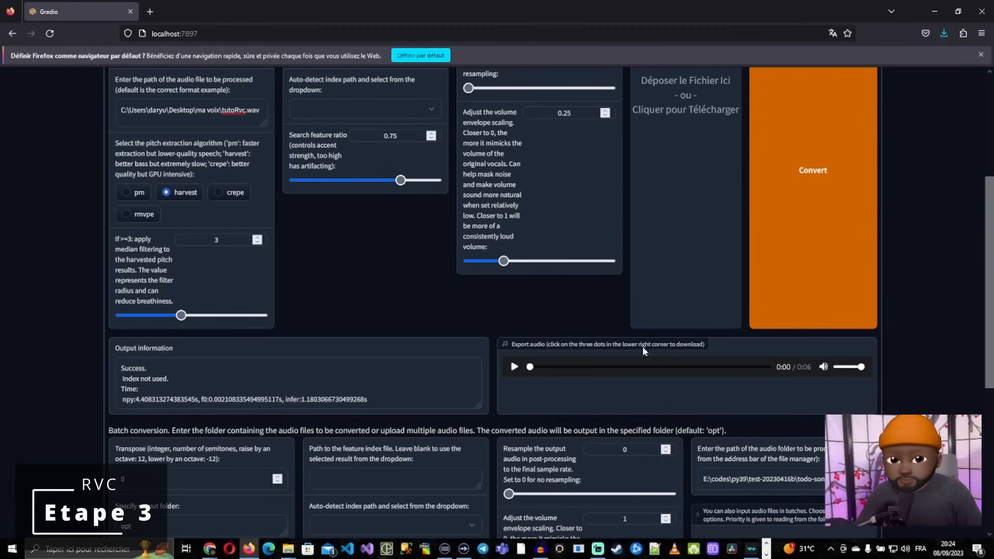
{"action": "left_click", "coordinate": [514, 366]}
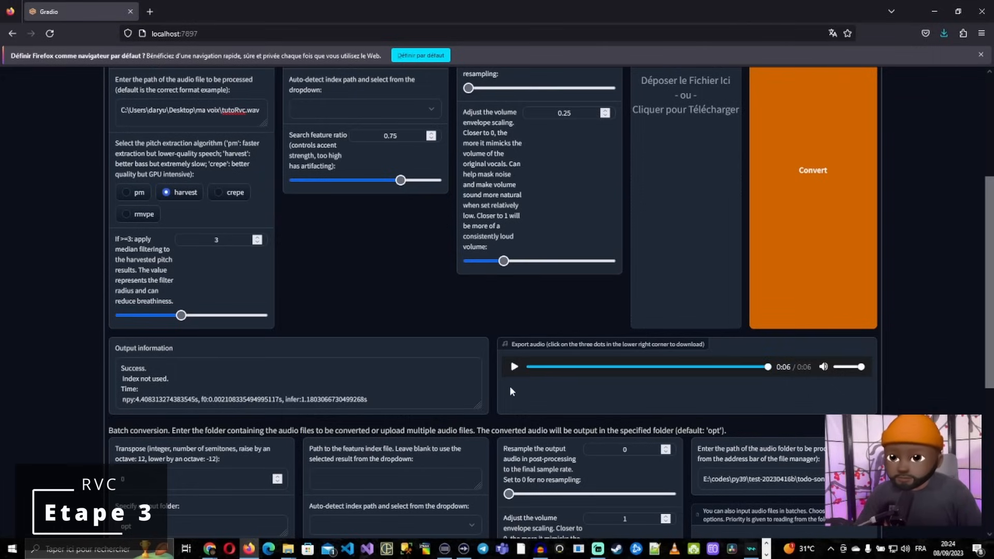
Switch the inferencing voice to the imported Squeezie.pth model.
{"action": "scroll", "coordinate": [510, 386], "scroll_direction": "up", "scroll_amount": 4}
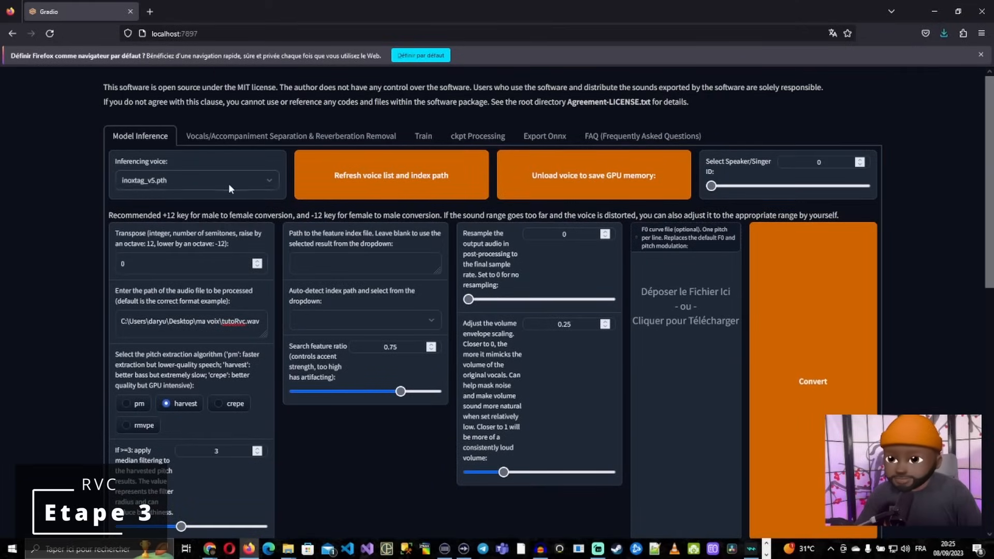
{"action": "left_click", "coordinate": [229, 183]}
{"action": "left_click", "coordinate": [210, 197]}
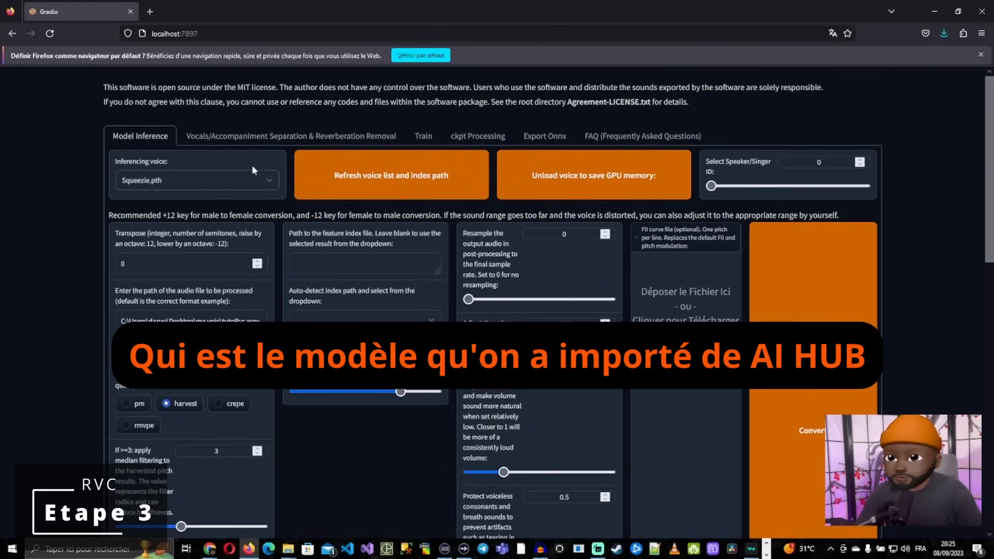
Convert the same tutoRvc.wav recording with the Squeezie voice and play the exported audio.
{"action": "scroll", "coordinate": [306, 240], "scroll_direction": "down", "scroll_amount": 3}
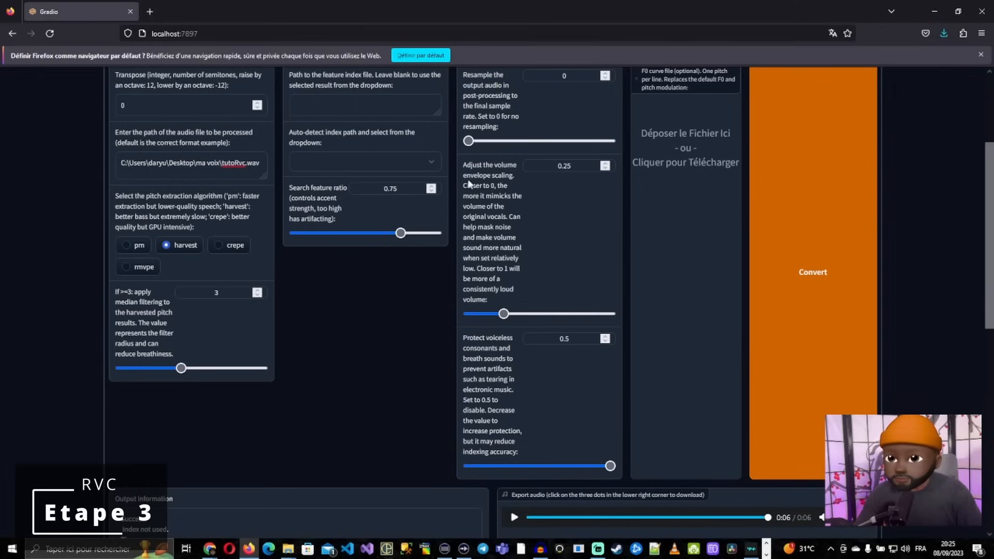
{"action": "left_click", "coordinate": [821, 245]}
{"action": "scroll", "coordinate": [660, 273], "scroll_direction": "down", "scroll_amount": 2}
{"action": "scroll", "coordinate": [660, 274], "scroll_direction": "down", "scroll_amount": 1}
{"action": "left_click", "coordinate": [514, 359]}
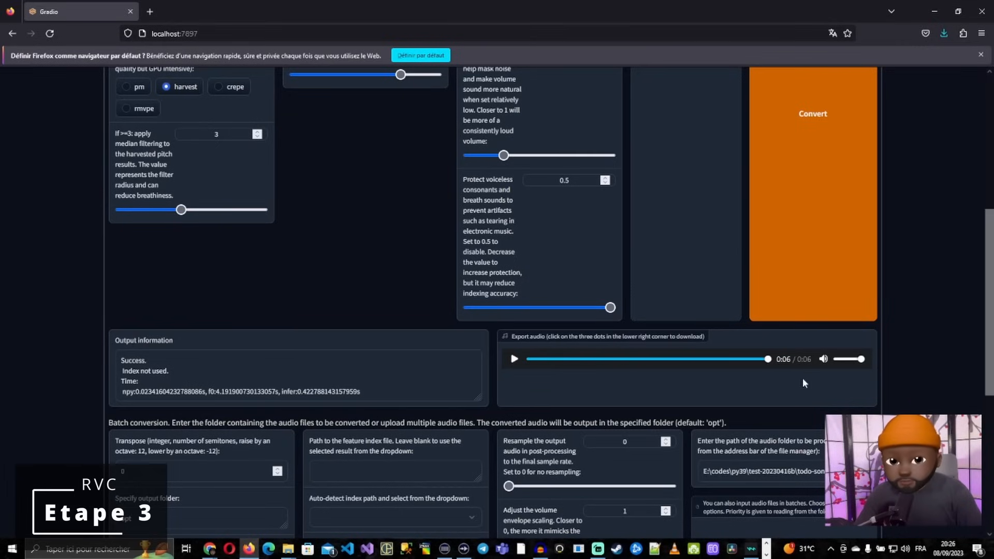
Open the file-saving dialog for the converted Squeezie audio and close it without saving.
{"action": "right_click", "coordinate": [801, 361]}
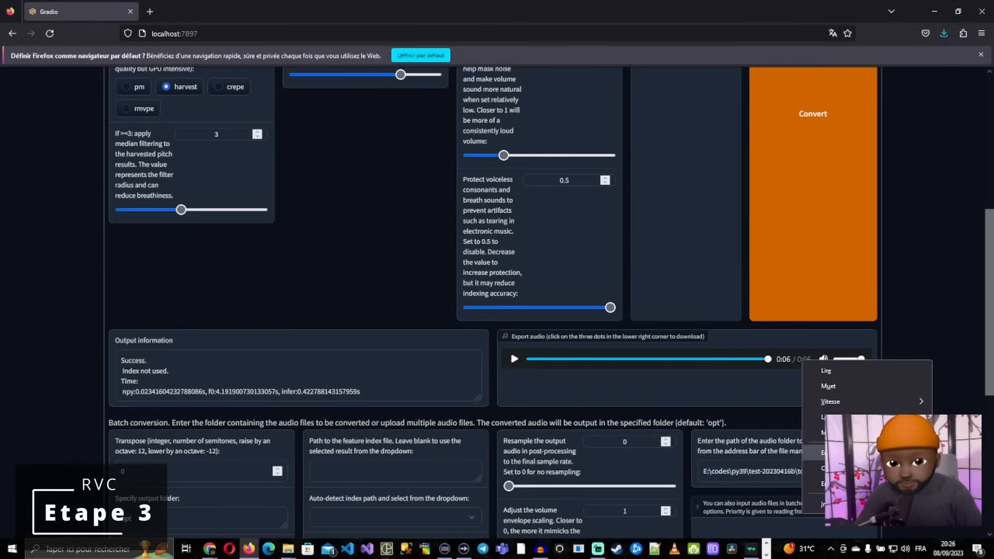
{"action": "left_click", "coordinate": [826, 453]}
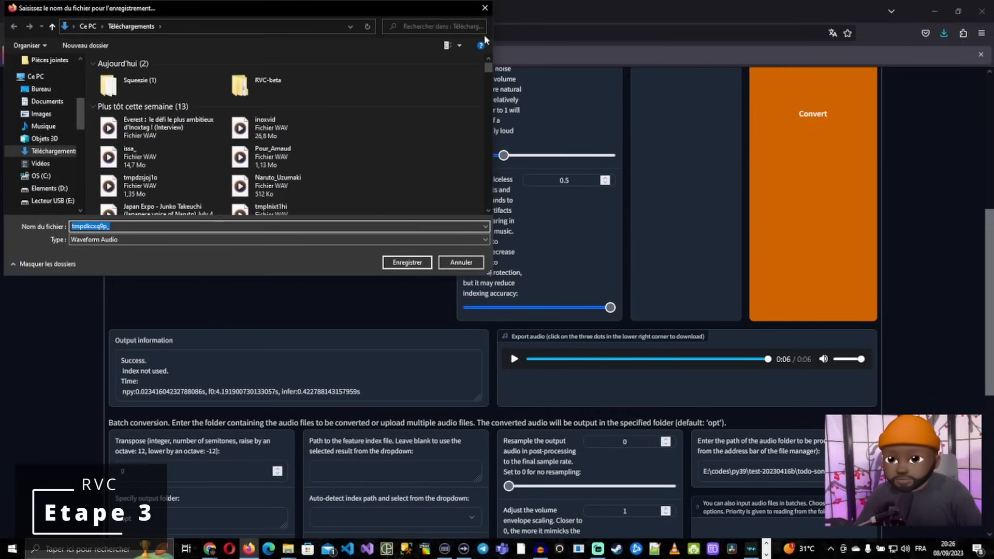
{"action": "left_click", "coordinate": [484, 8]}
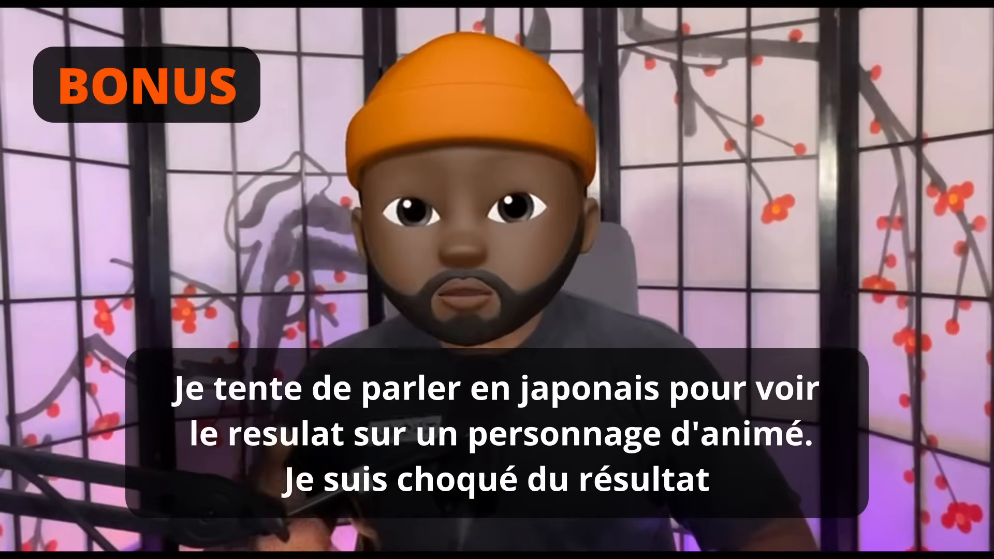